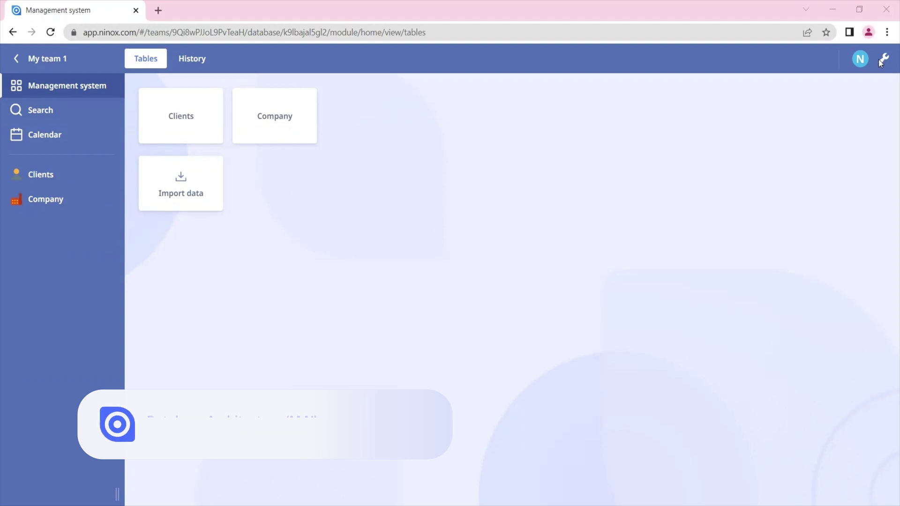
Step: Create a new table named Invoices with a Description text field
click(880, 63)
click(183, 176)
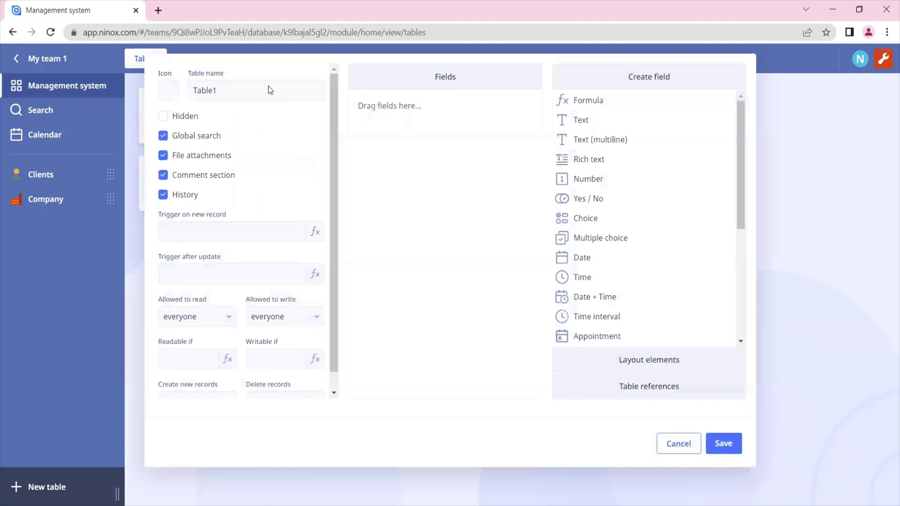
text(Invoices)
drag(590, 118, 399, 127)
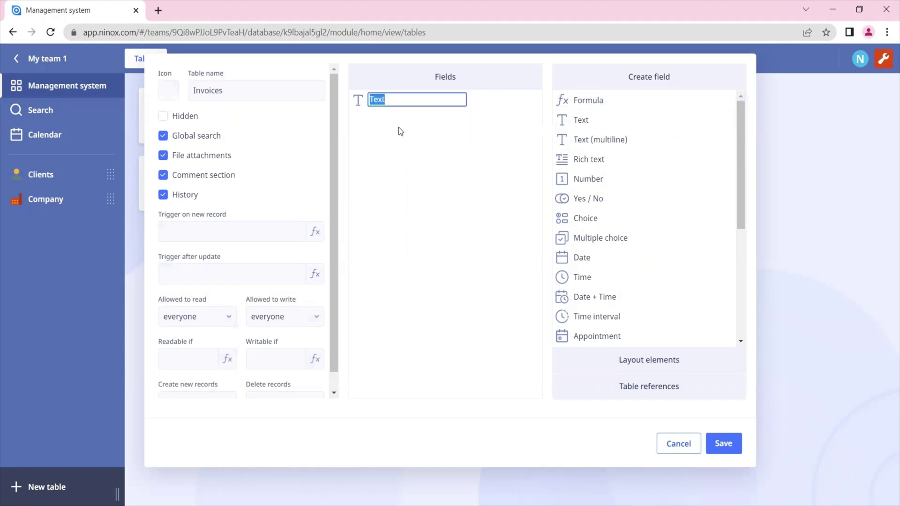
text(Description)
Step: Add a Date field and a link to Clients named Client
drag(581, 257, 469, 206)
click(632, 392)
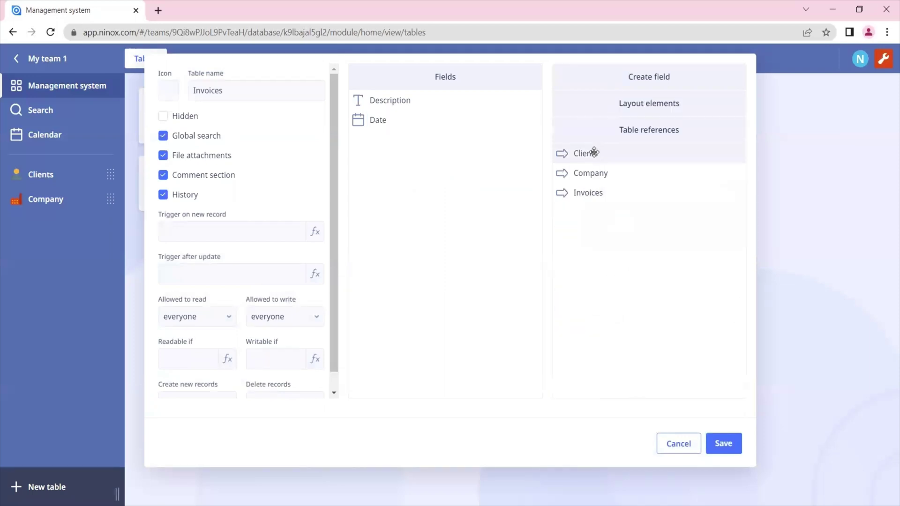
drag(593, 153, 411, 180)
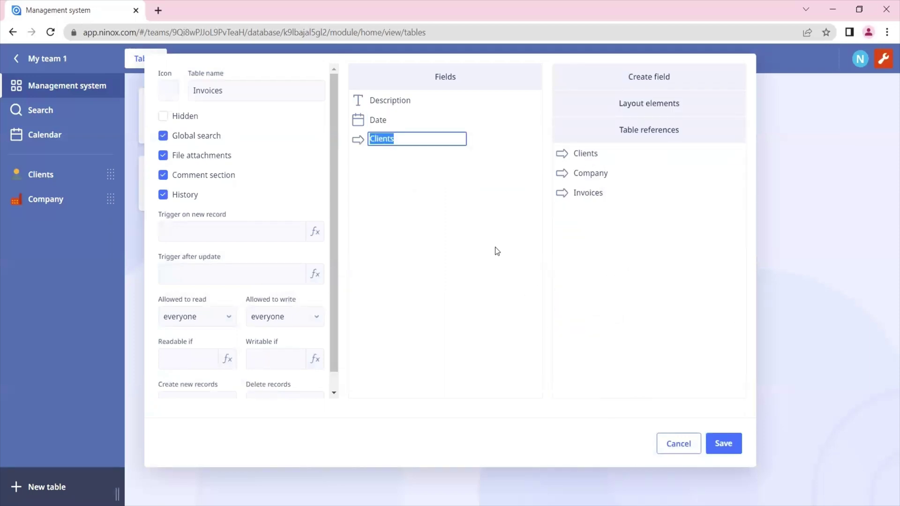
key(End)
key(BackSpace)
key(Return)
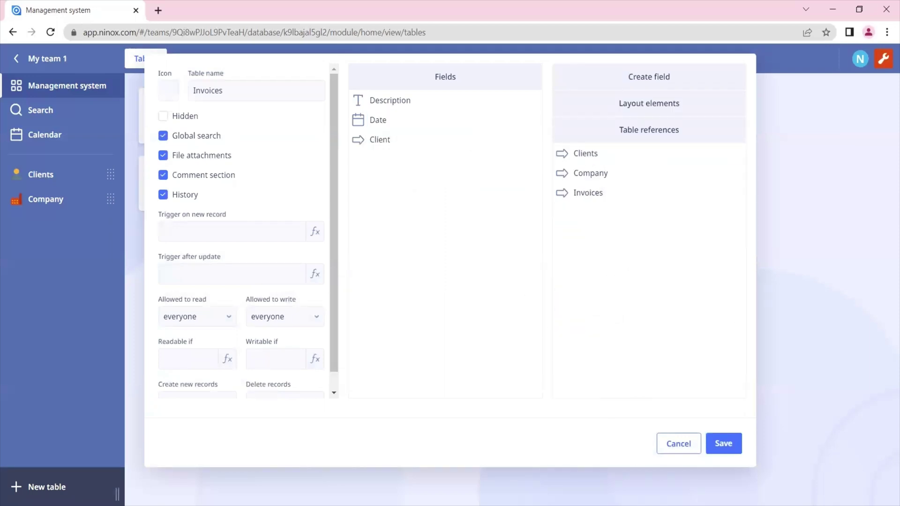
Step: Give the Invoices table a shopping-cart icon and save it
click(165, 94)
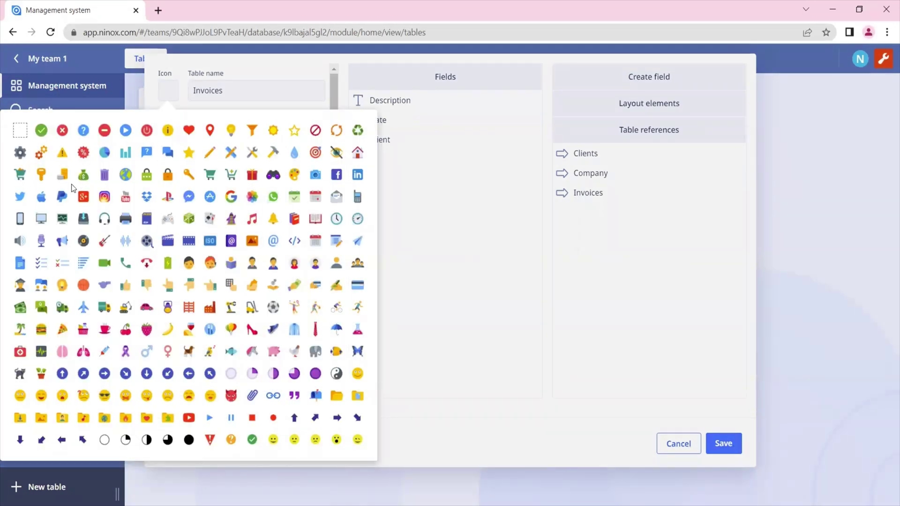
click(20, 174)
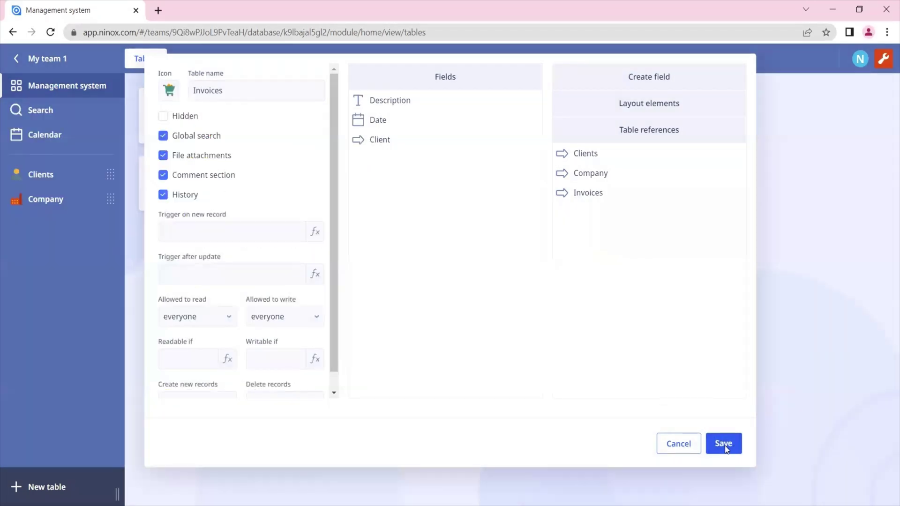
click(724, 445)
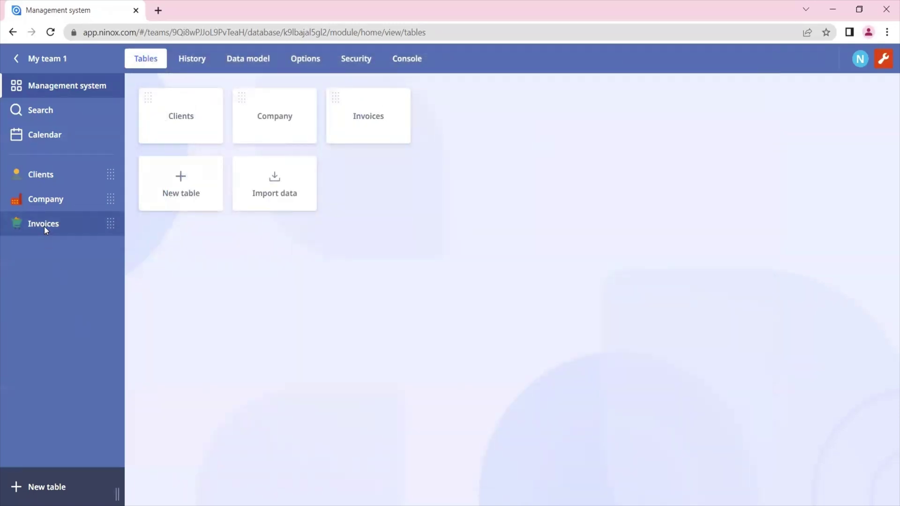
Step: Open Invoices, create a blank first invoice record, and begin another new table
click(44, 226)
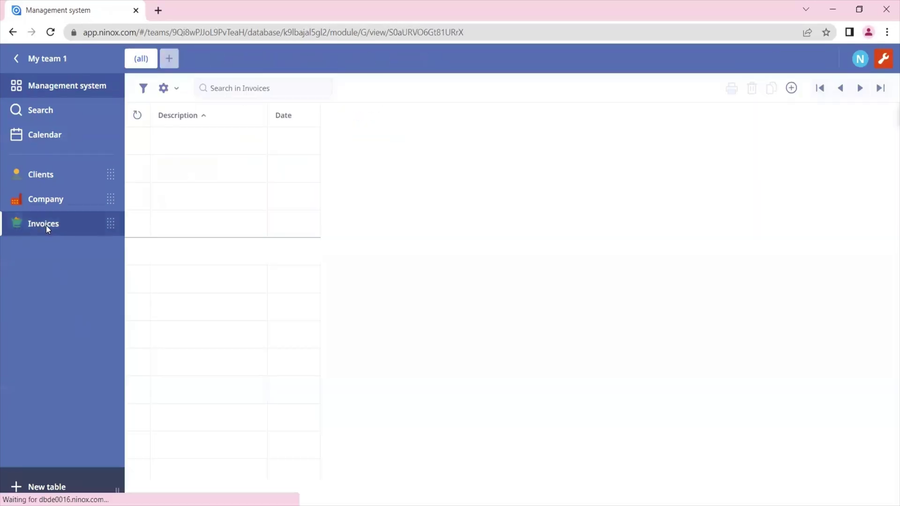
double_click(561, 269)
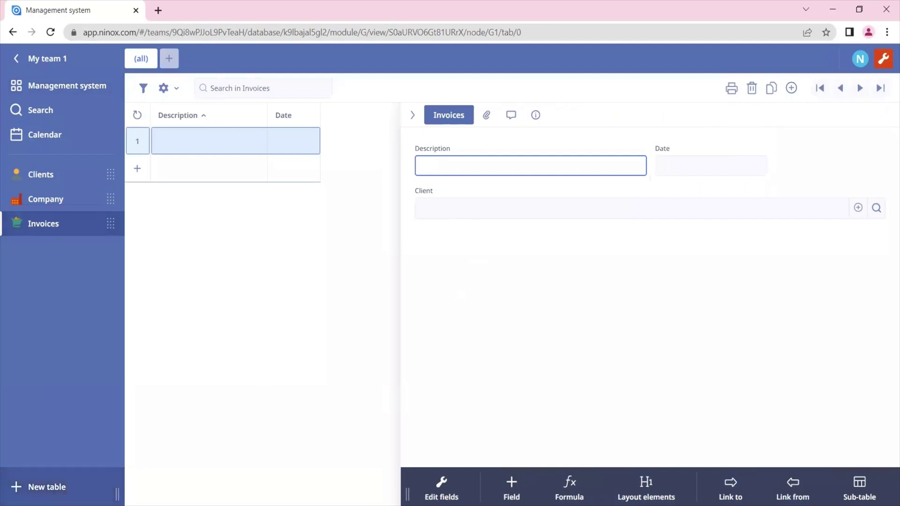
click(47, 487)
Step: Name the new table Products and give it a star icon
click(245, 86)
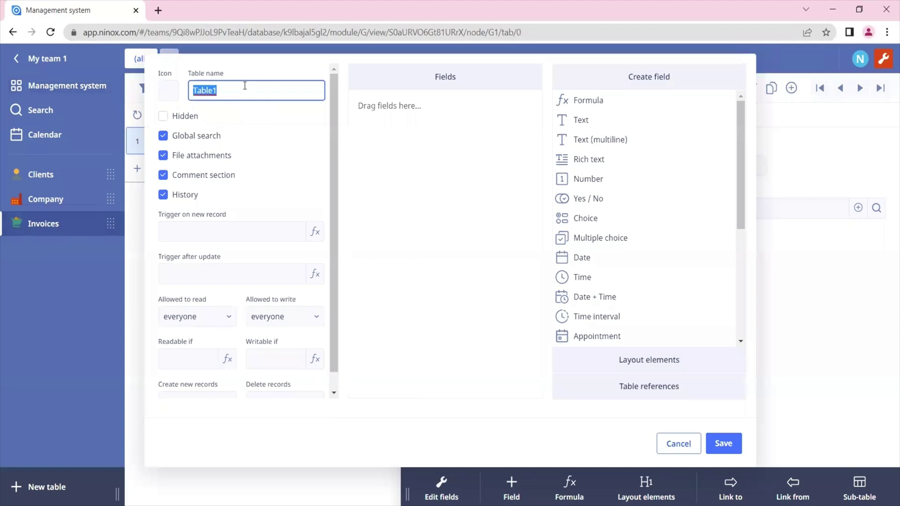
text(Products)
click(169, 91)
click(189, 153)
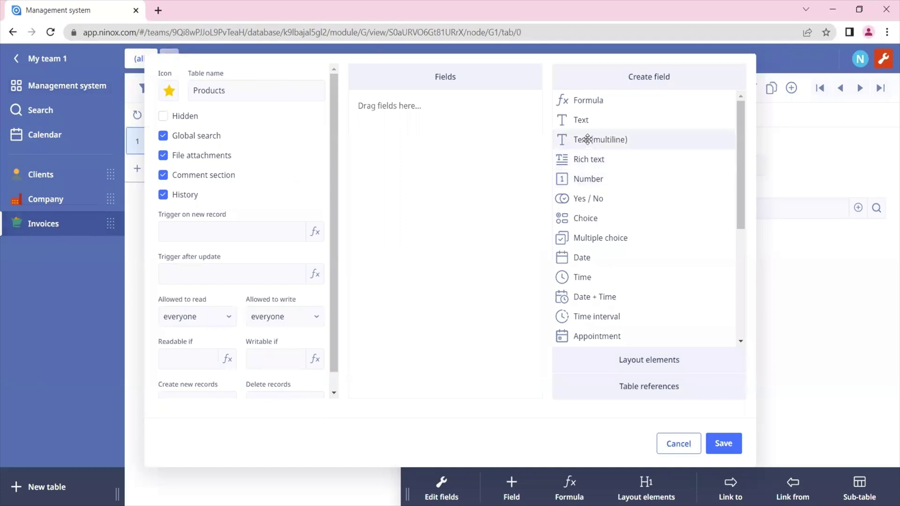
Step: Add a Product name text field and a Unit price number field, save, and open Products
drag(579, 120, 406, 140)
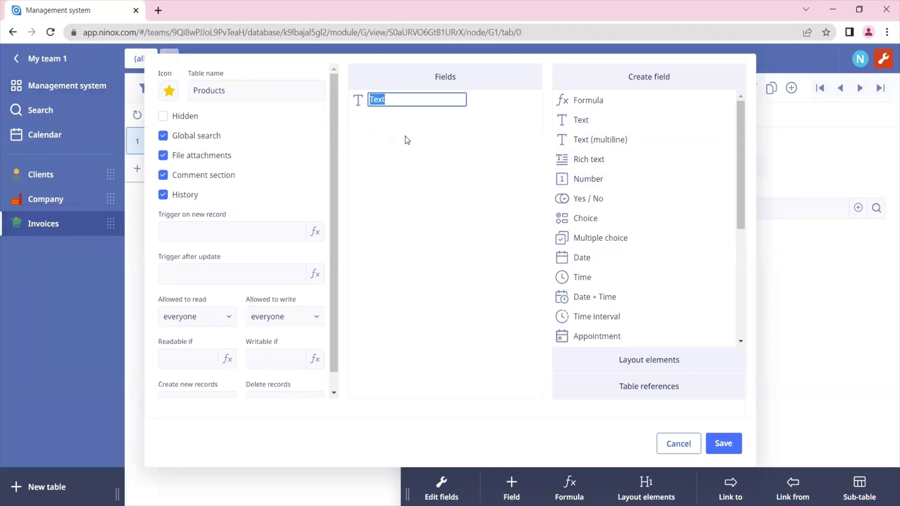
text(Product name)
click(426, 158)
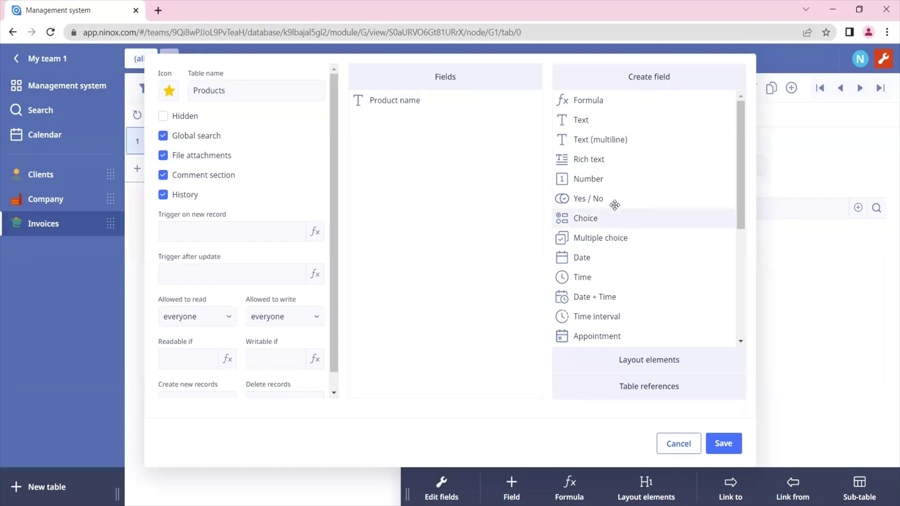
drag(588, 179, 432, 177)
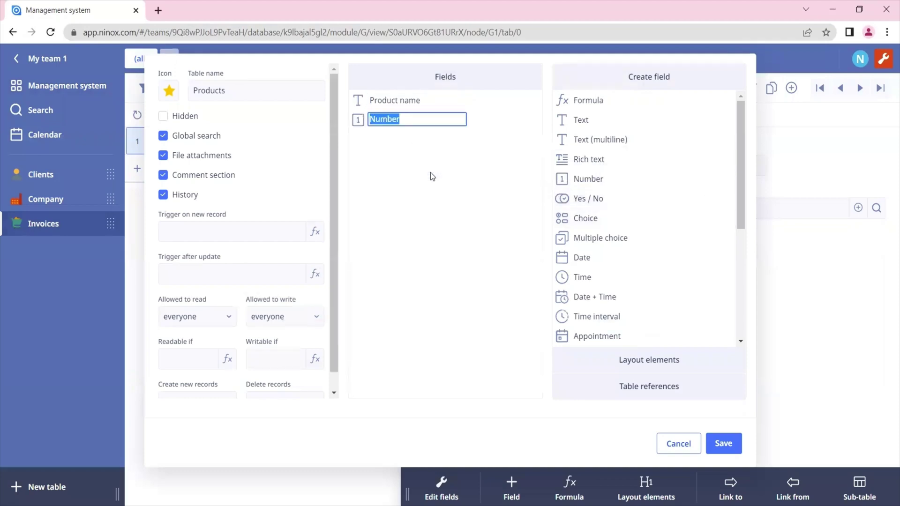
text(Unit price)
click(432, 173)
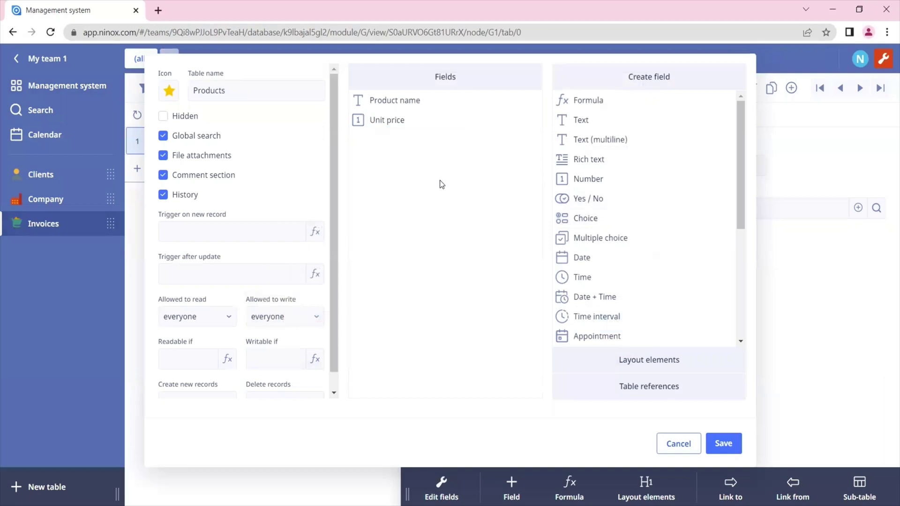
click(723, 443)
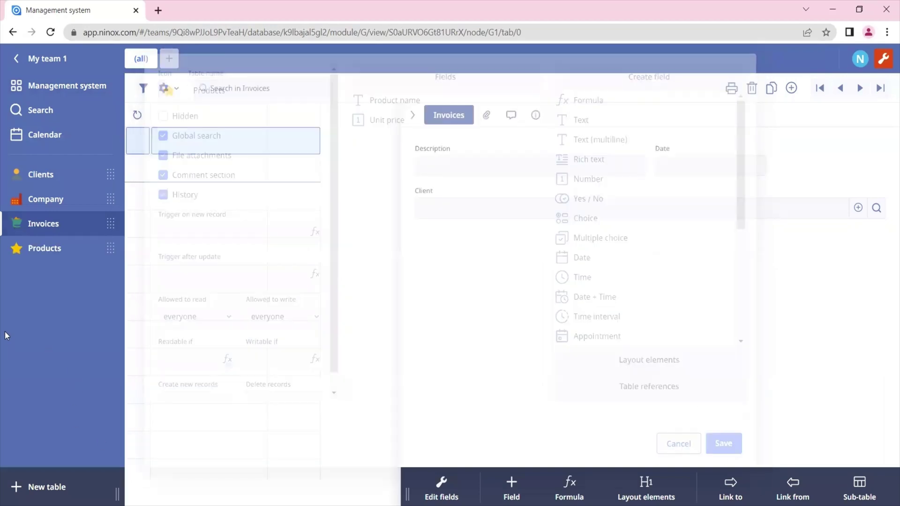
click(46, 248)
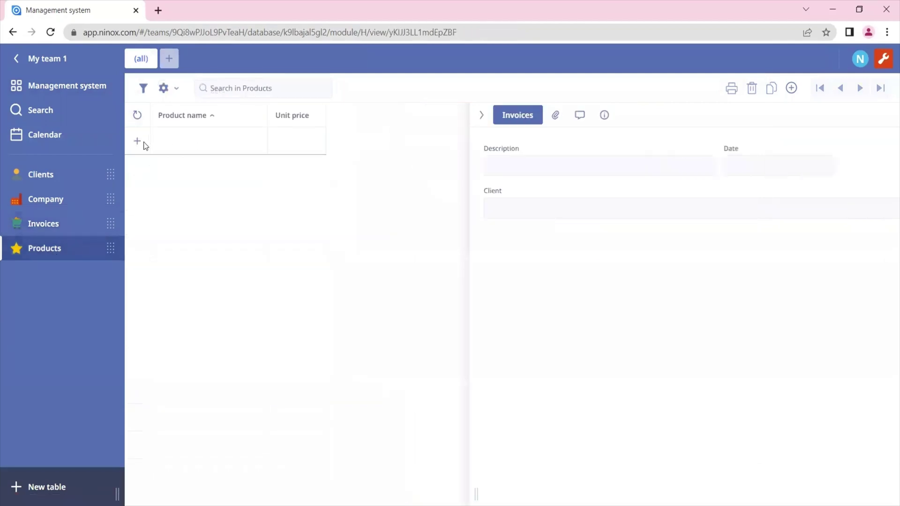
Step: Add a product record named Product 1 with unit price 20
click(137, 142)
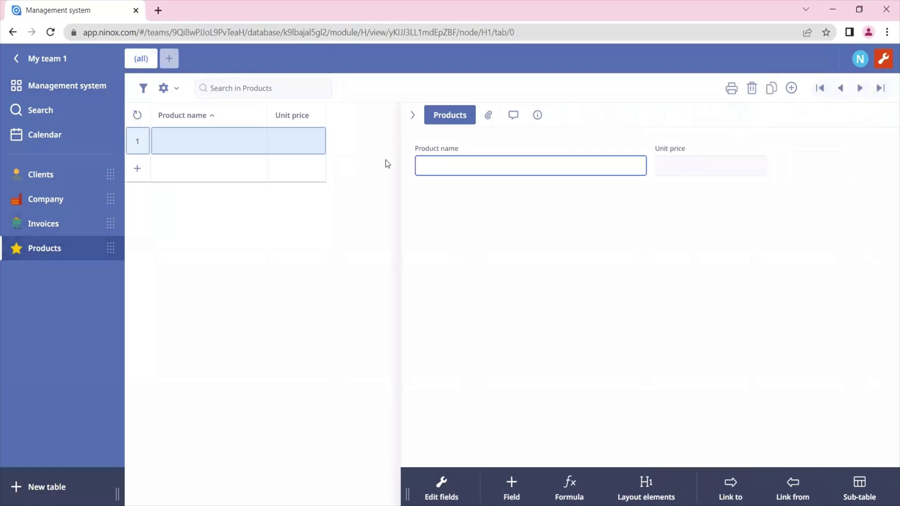
text(Product 1)
click(817, 263)
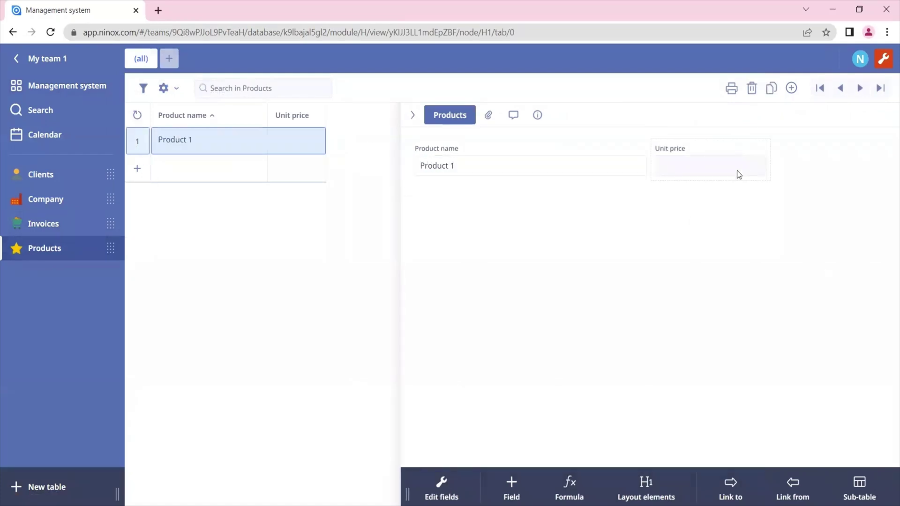
click(737, 170)
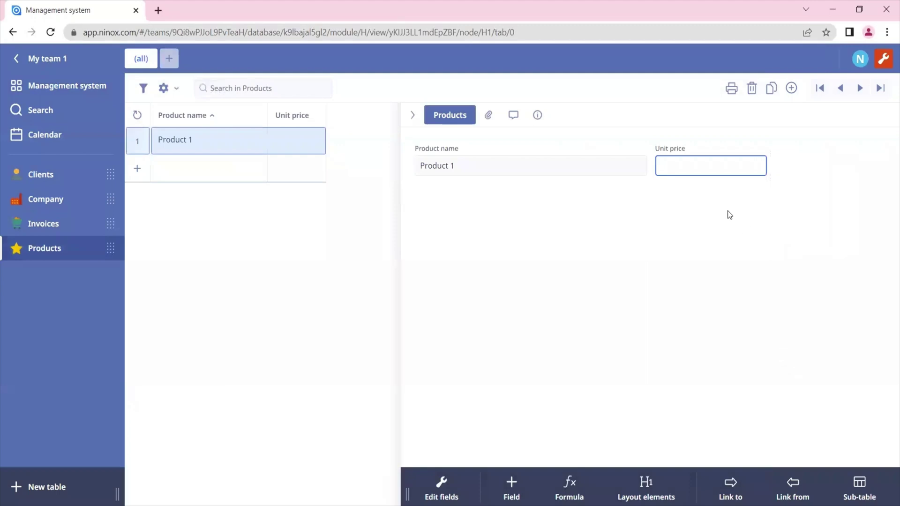
text(20)
click(750, 210)
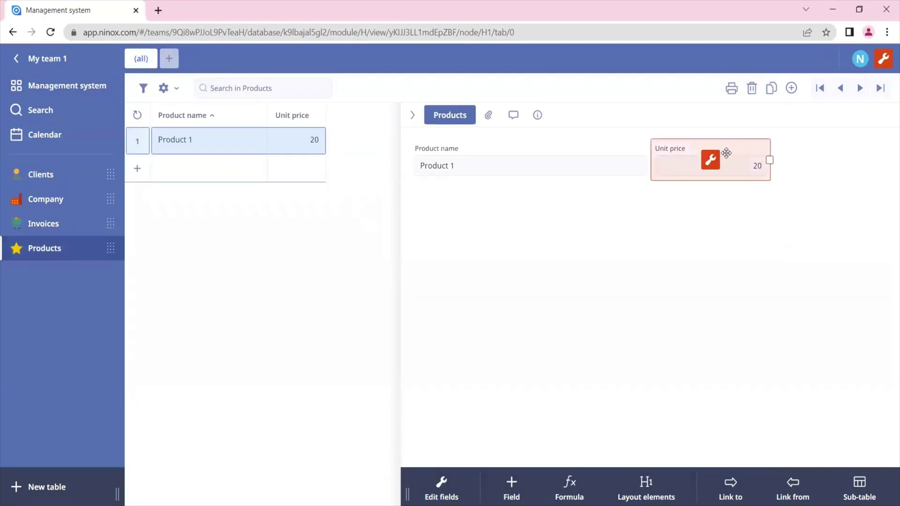
Step: Format Unit price as euros with two decimals (1,023.42 €) and save the structure
click(711, 161)
click(331, 244)
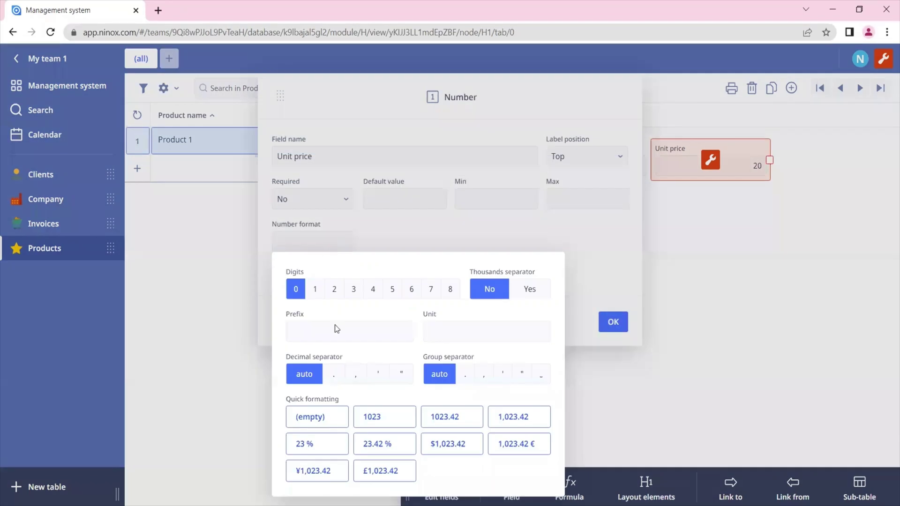
click(518, 447)
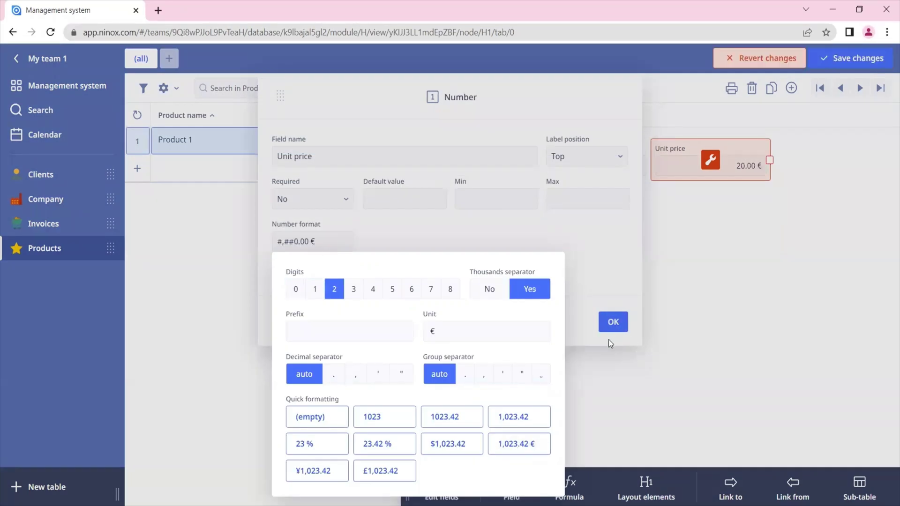
click(610, 326)
click(861, 58)
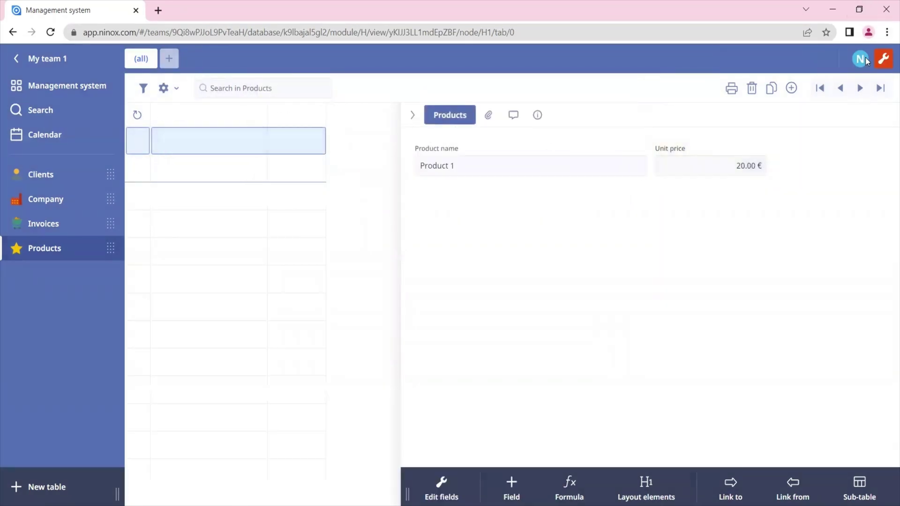
click(884, 59)
click(790, 88)
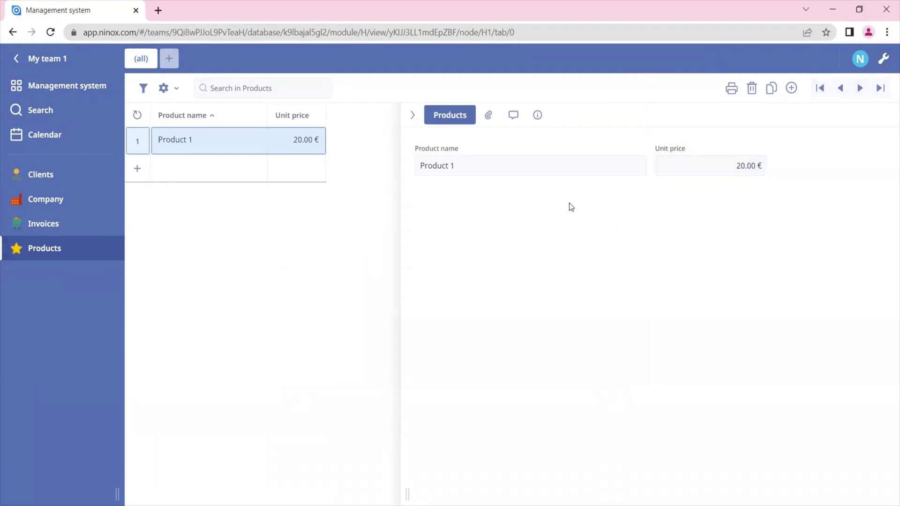
Step: Add Product 2 priced at 30.00 €, then return to the Invoices table
text(Prod)
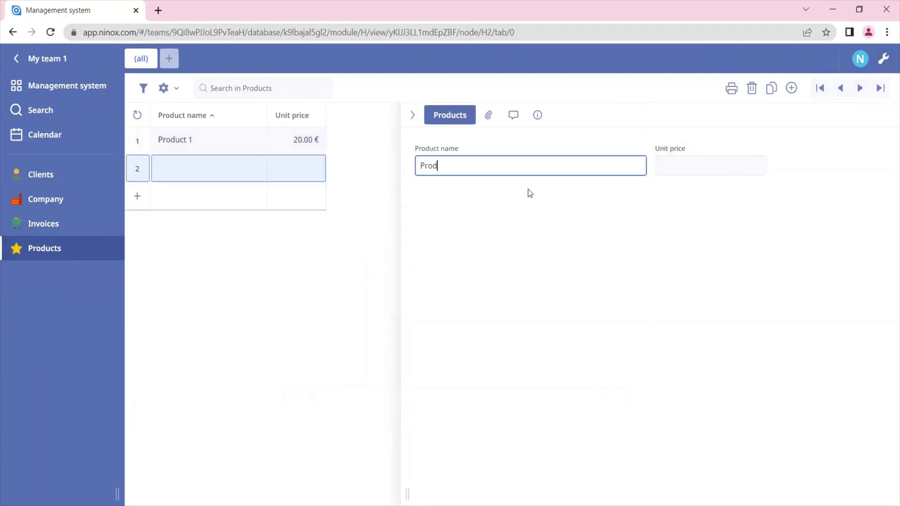
text(uct 2)
click(721, 190)
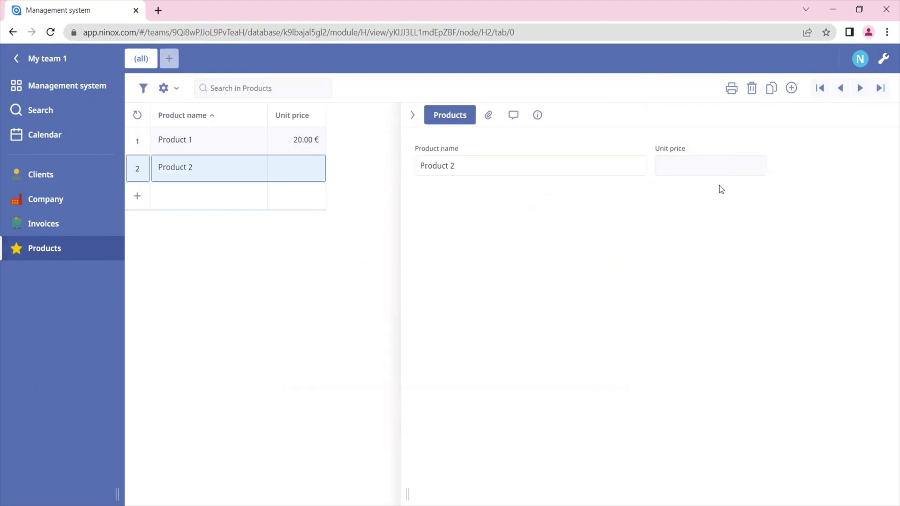
click(729, 173)
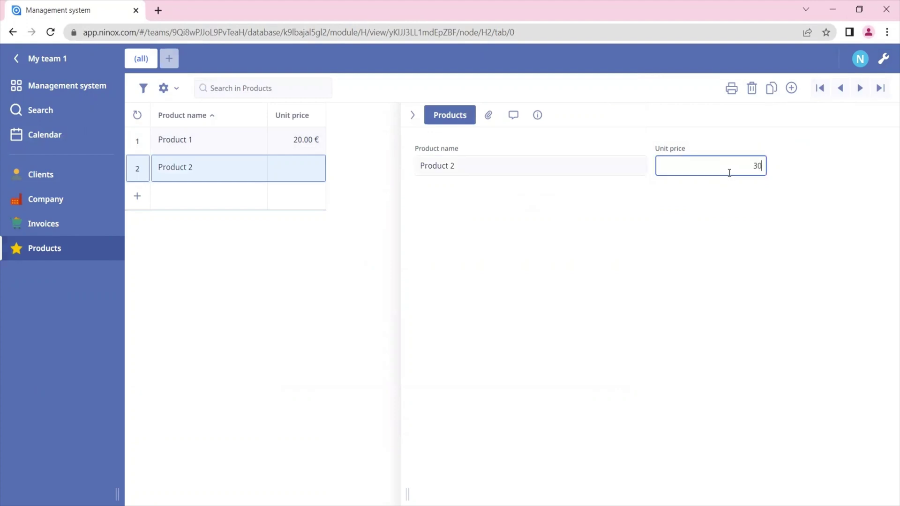
click(767, 237)
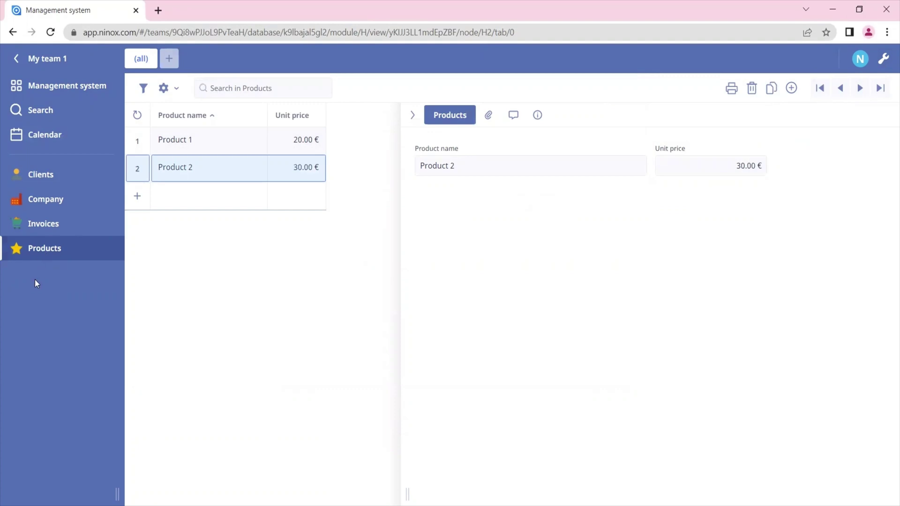
click(50, 228)
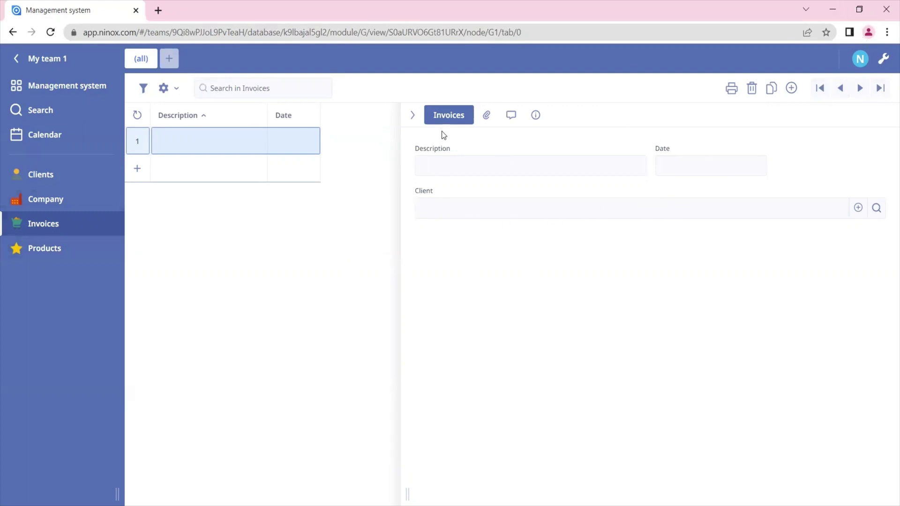
Step: Create an 'Invoice items' sub-table of Invoices containing a link field to Products
click(883, 59)
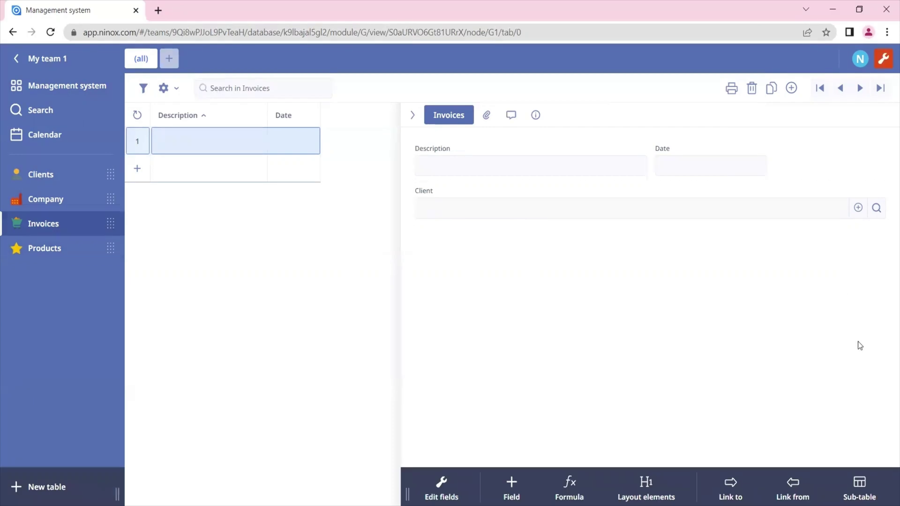
click(859, 488)
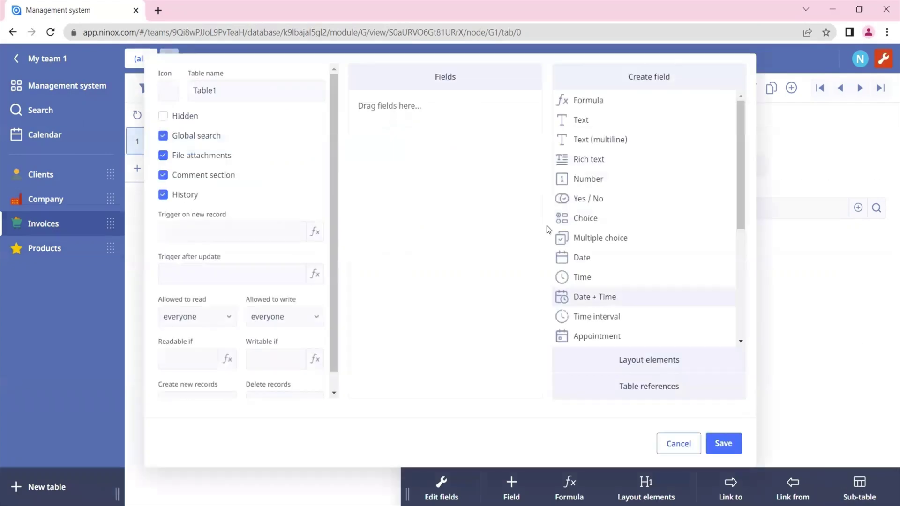
click(250, 95)
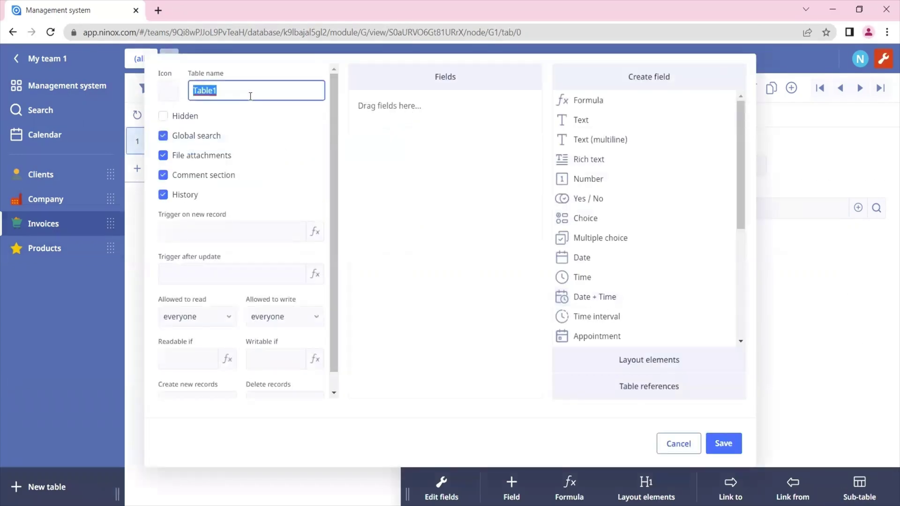
text(Invoice items)
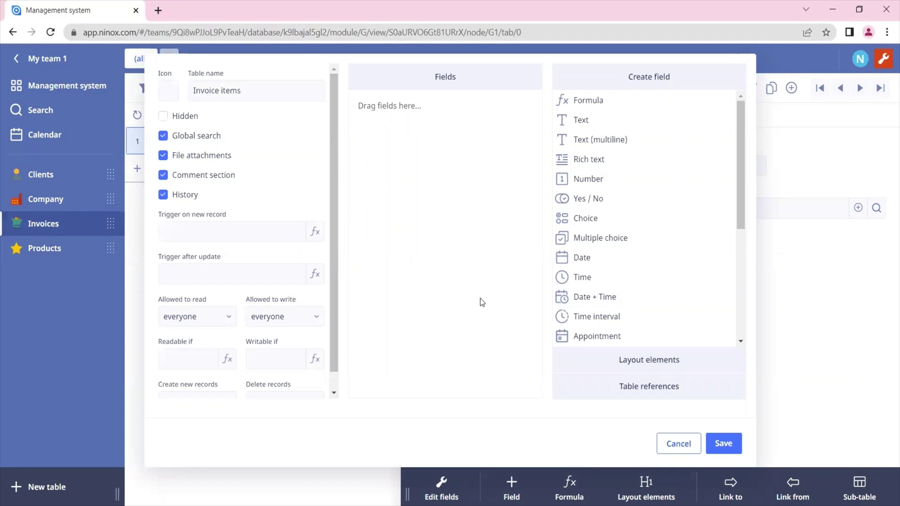
click(425, 196)
click(662, 389)
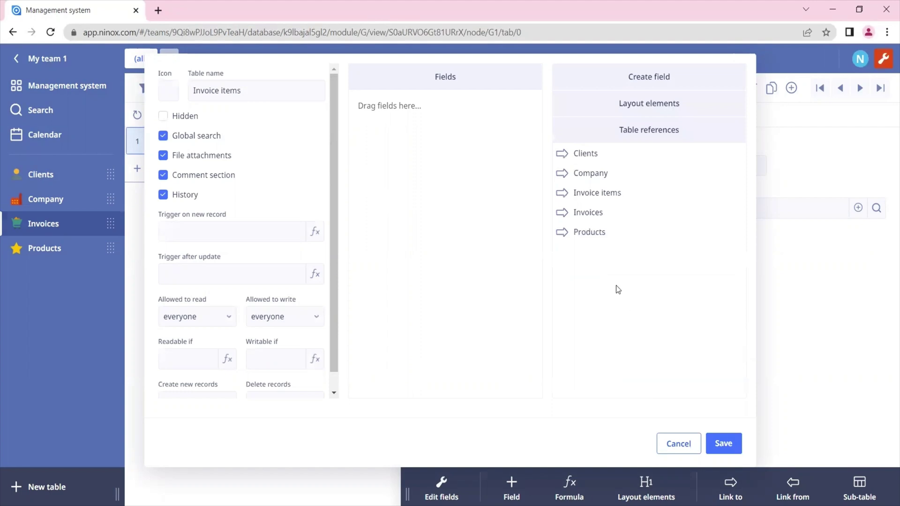
drag(609, 229, 424, 123)
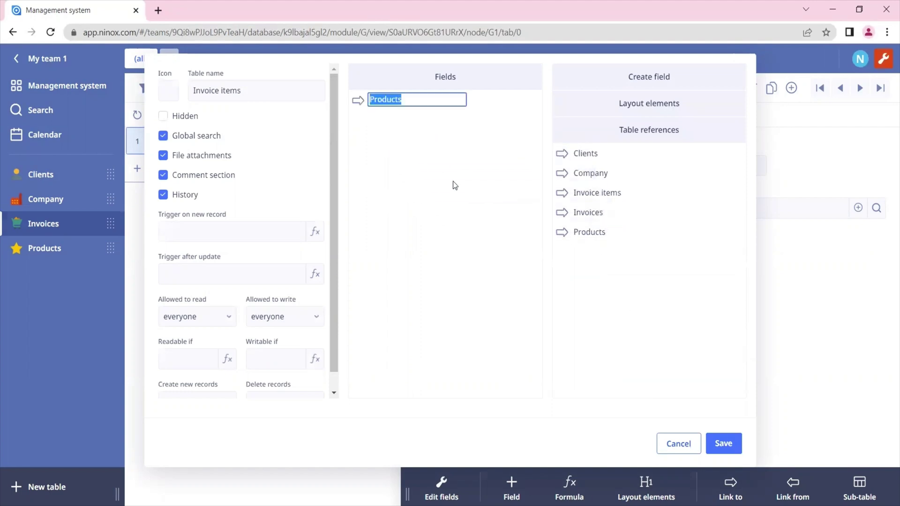
click(731, 449)
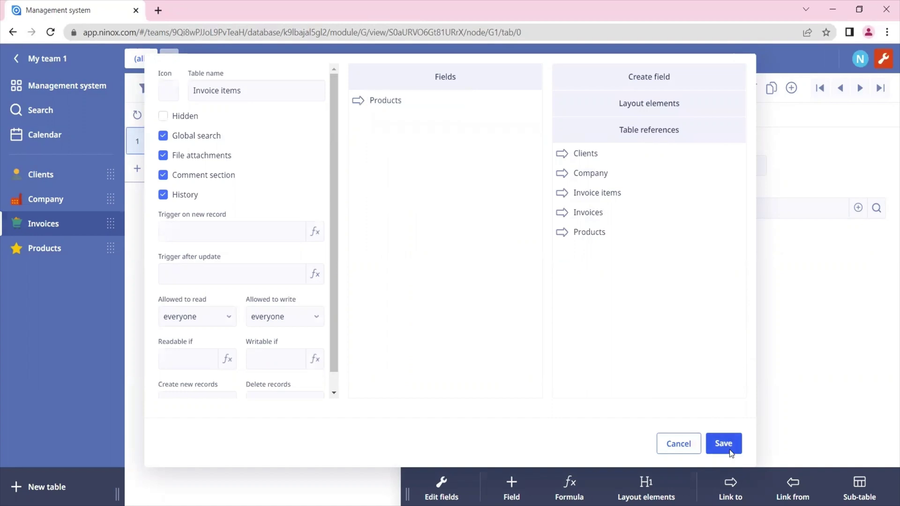
click(729, 448)
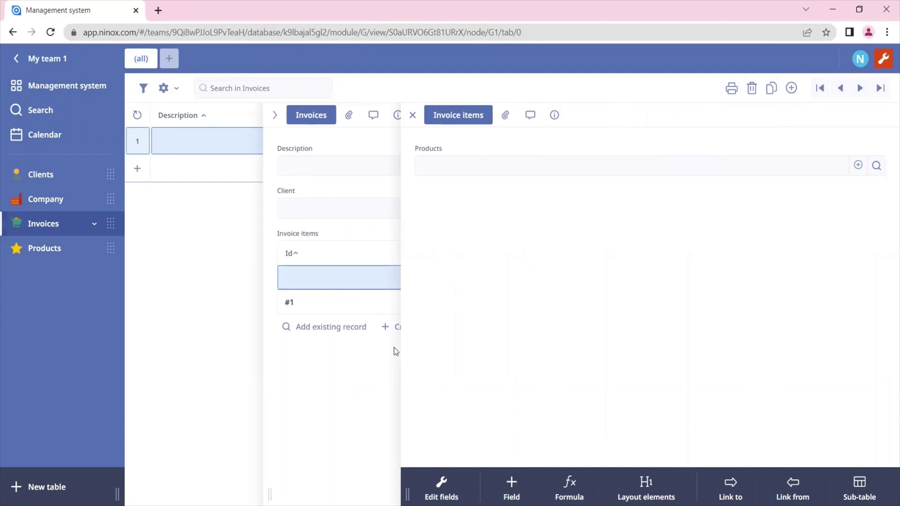
Step: Link the first invoice item to Product 1 and add a second item linked to Product 2
click(459, 172)
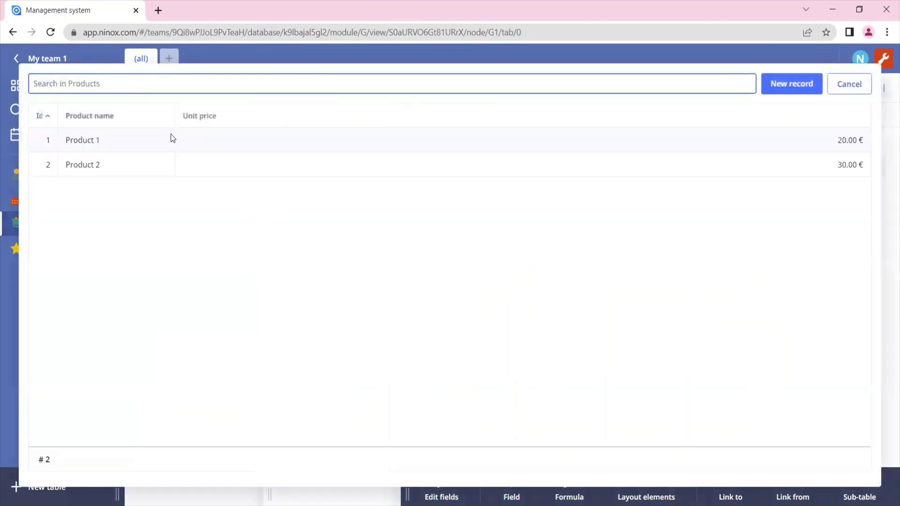
click(138, 144)
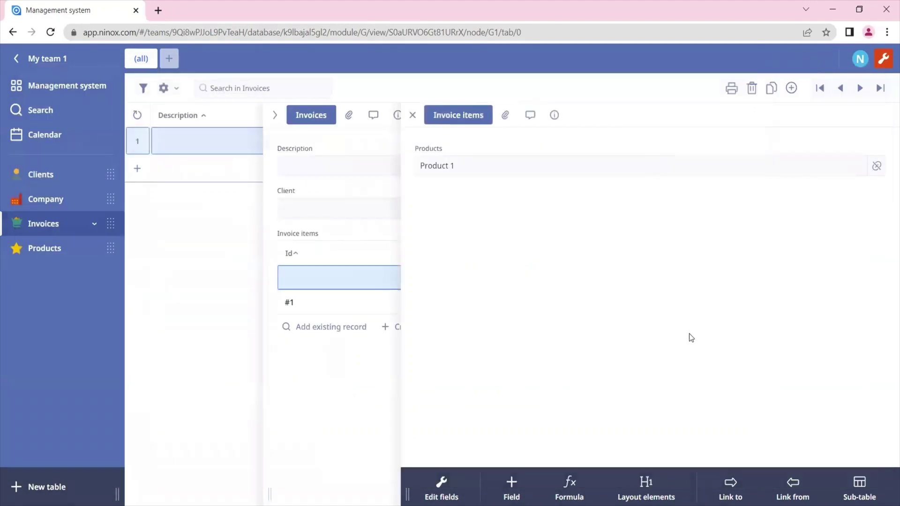
click(375, 118)
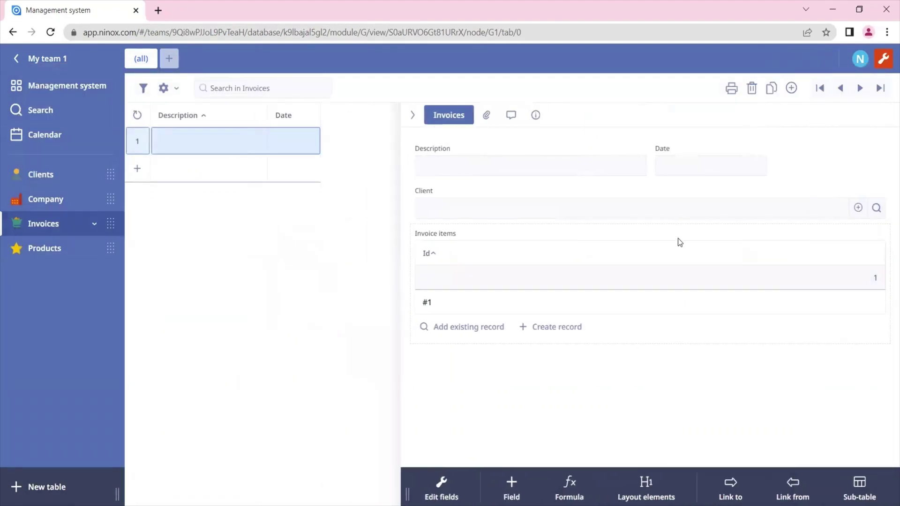
click(559, 328)
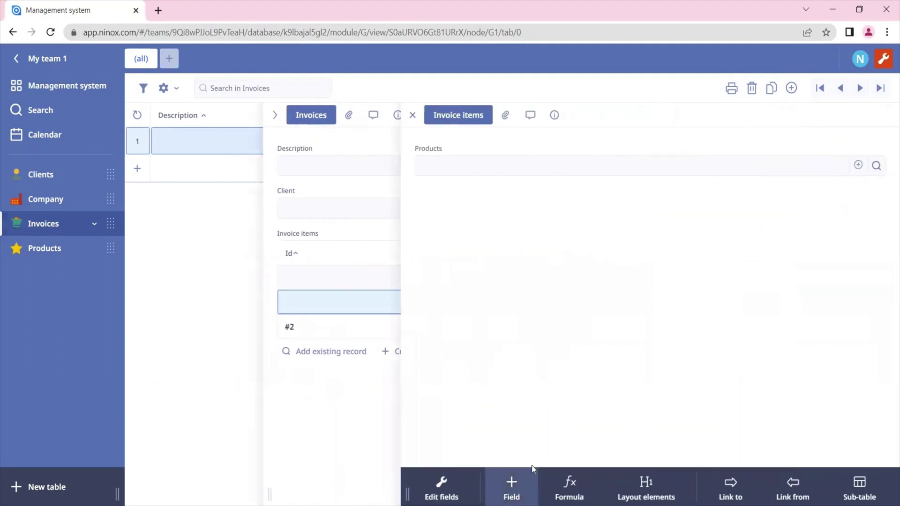
click(533, 174)
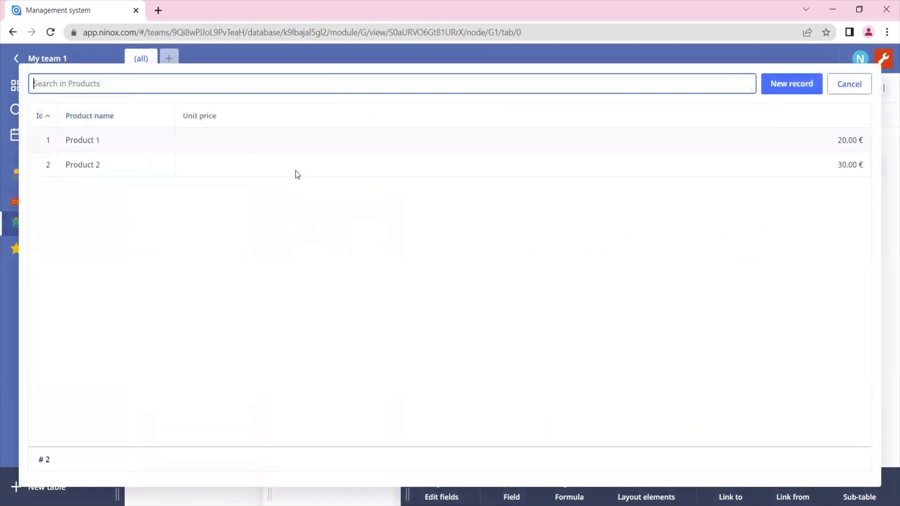
click(298, 173)
click(413, 115)
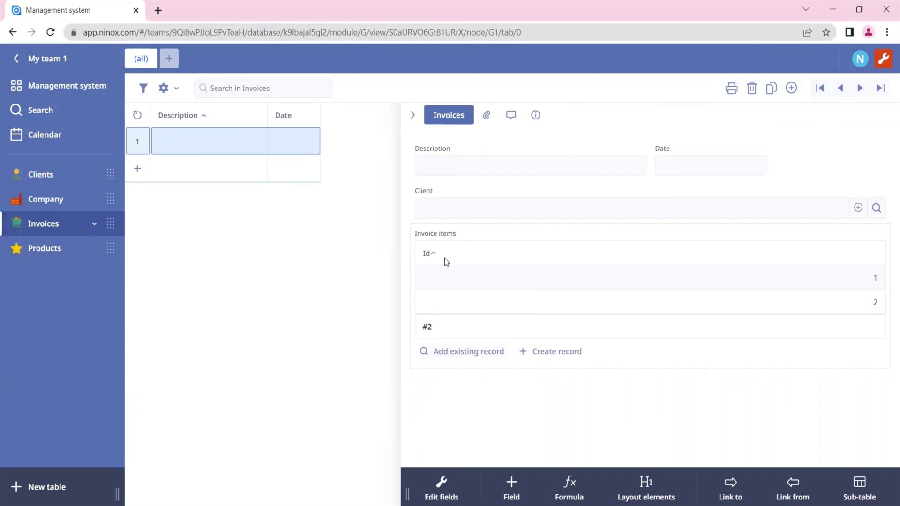
Step: Add a Products > Product name column to the invoice items list and save the layout
click(466, 252)
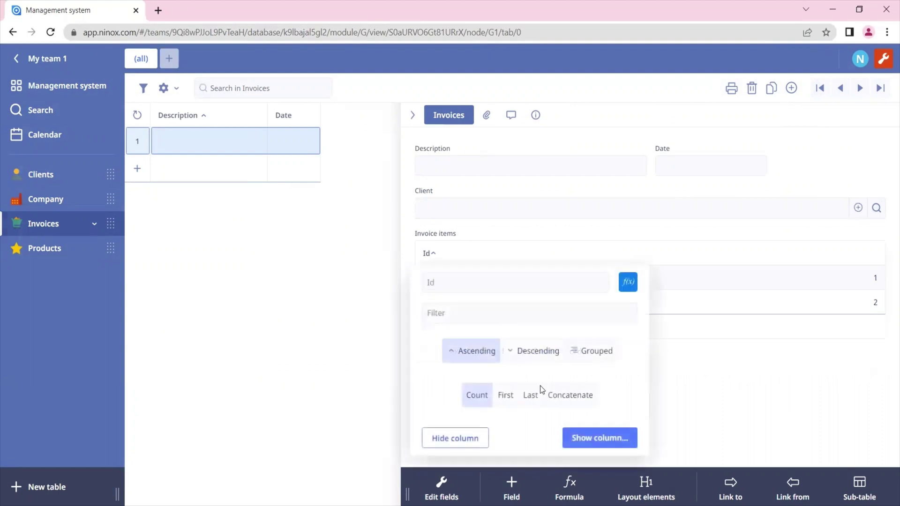
click(598, 438)
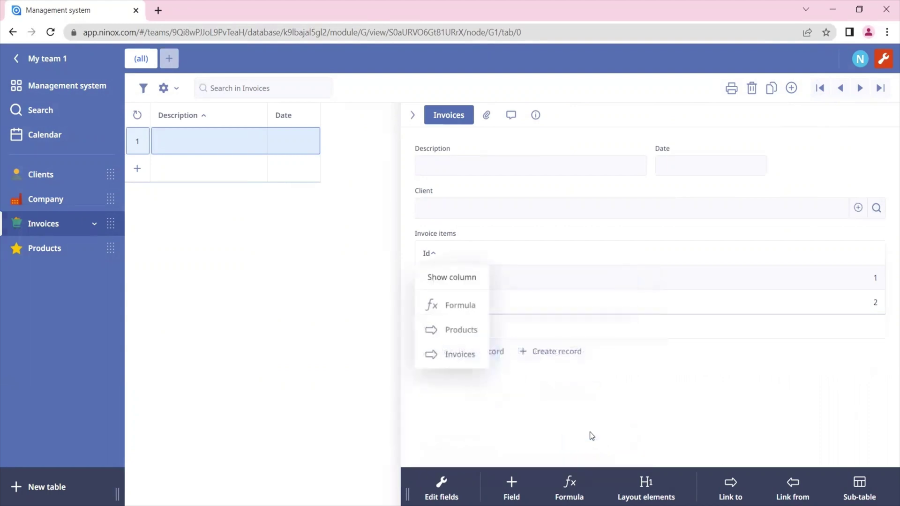
click(469, 333)
click(466, 354)
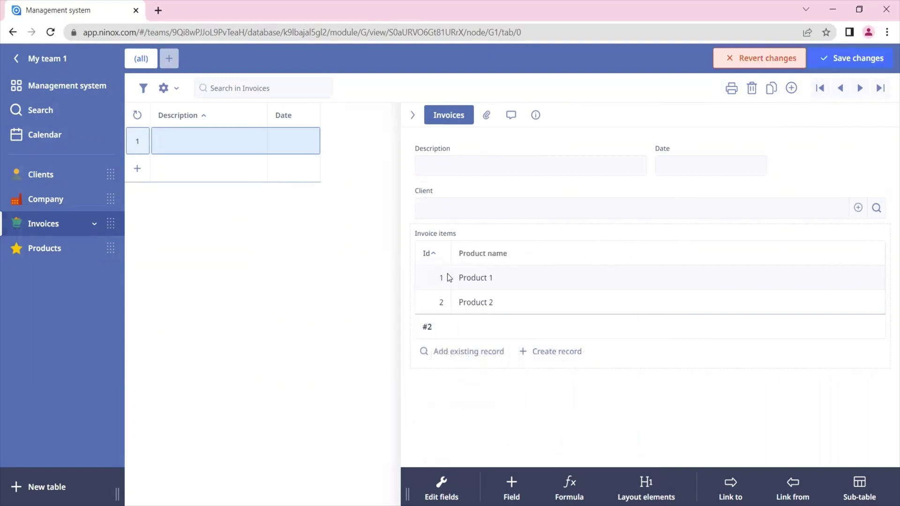
click(846, 58)
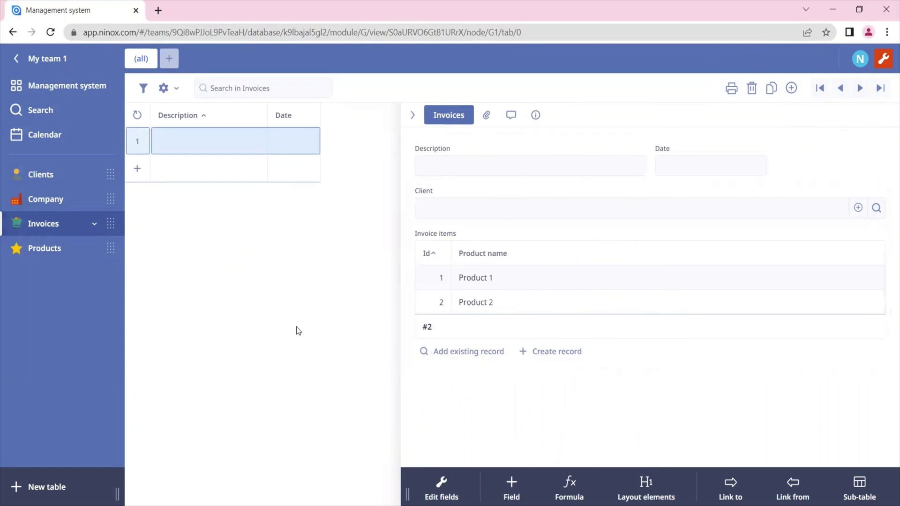
Step: In Products, add the invoice Date column to the invoice items list and save the layout
click(46, 253)
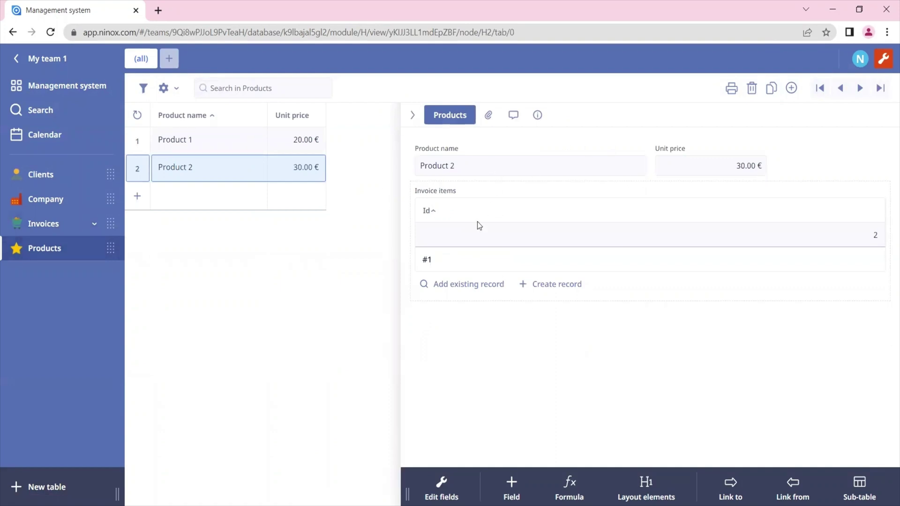
click(456, 210)
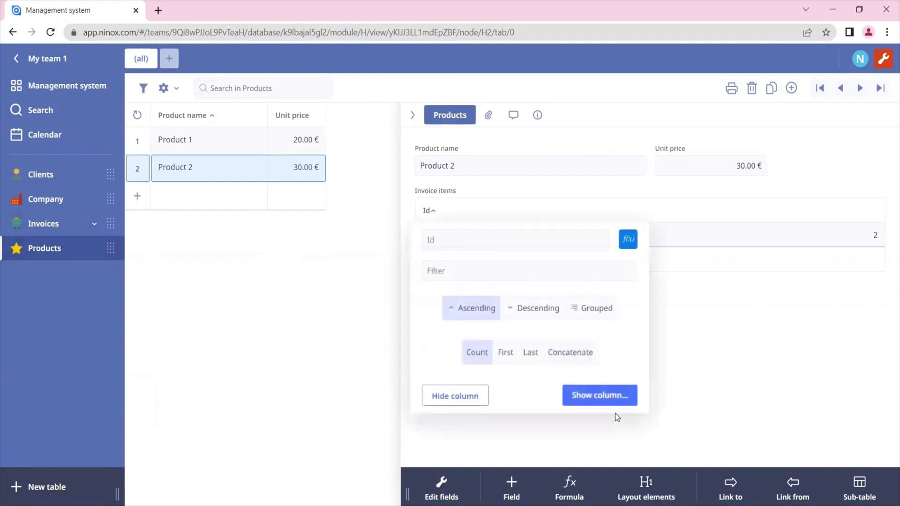
click(600, 395)
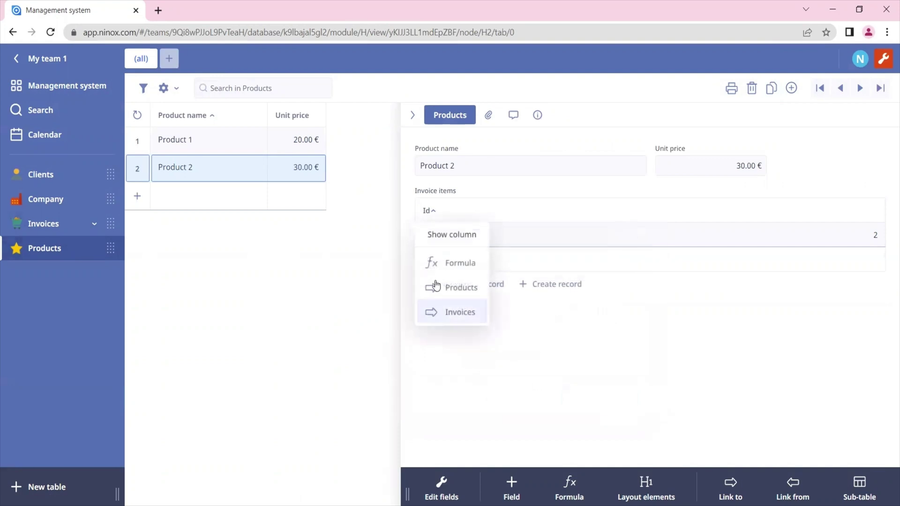
click(464, 312)
click(470, 336)
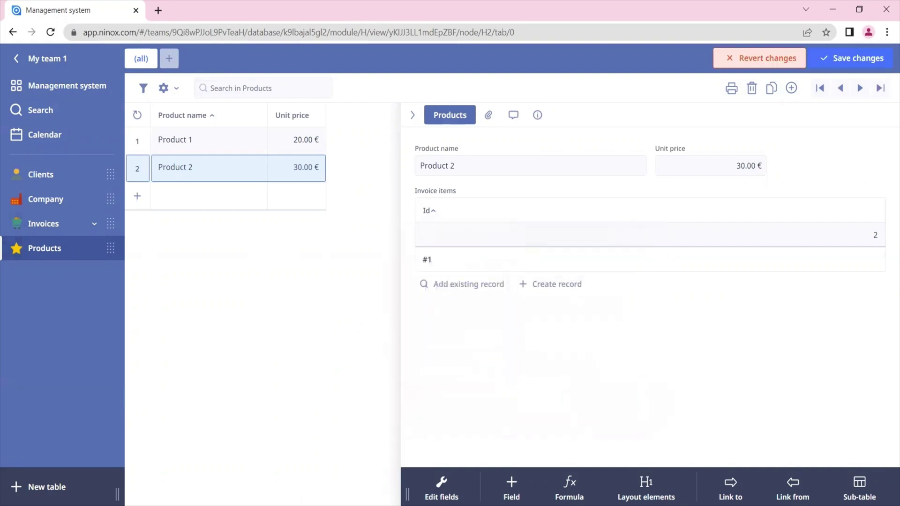
drag(880, 212, 452, 229)
click(853, 58)
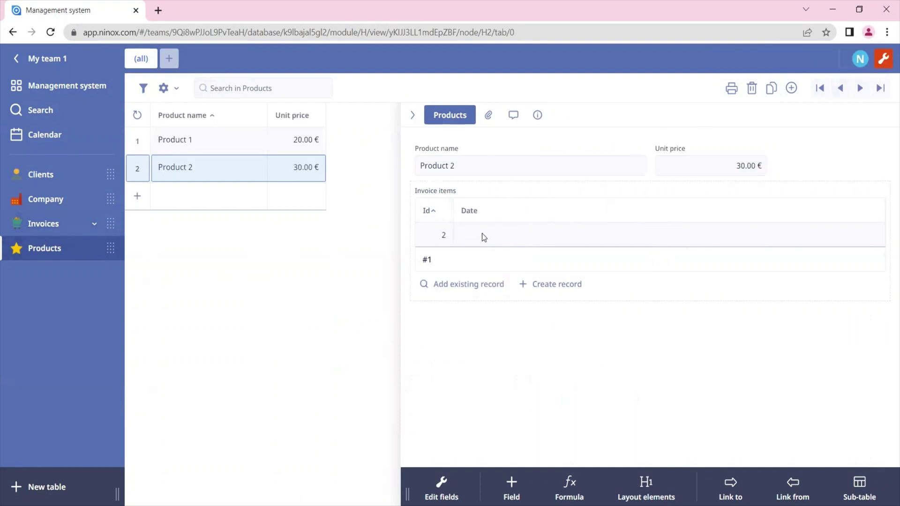
Step: Set the invoice date to today, 23/09/2022, and check it under Products
click(68, 229)
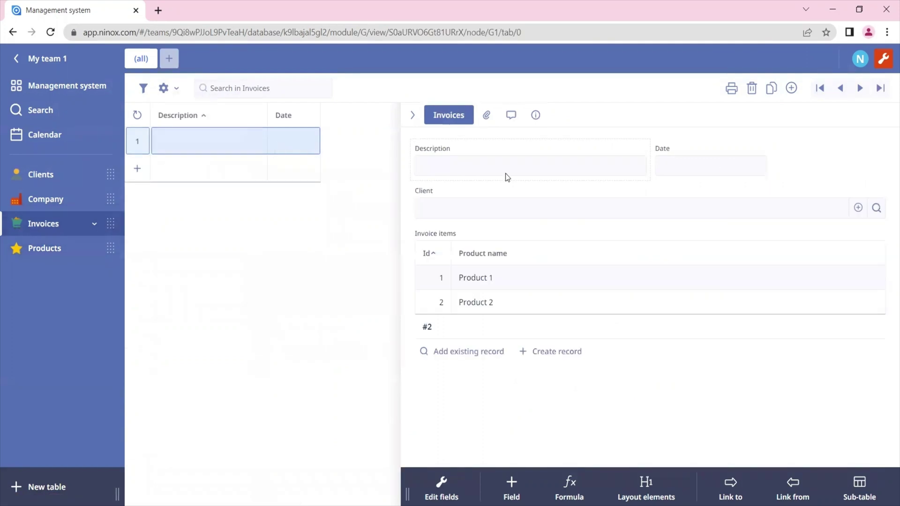
click(687, 166)
click(617, 349)
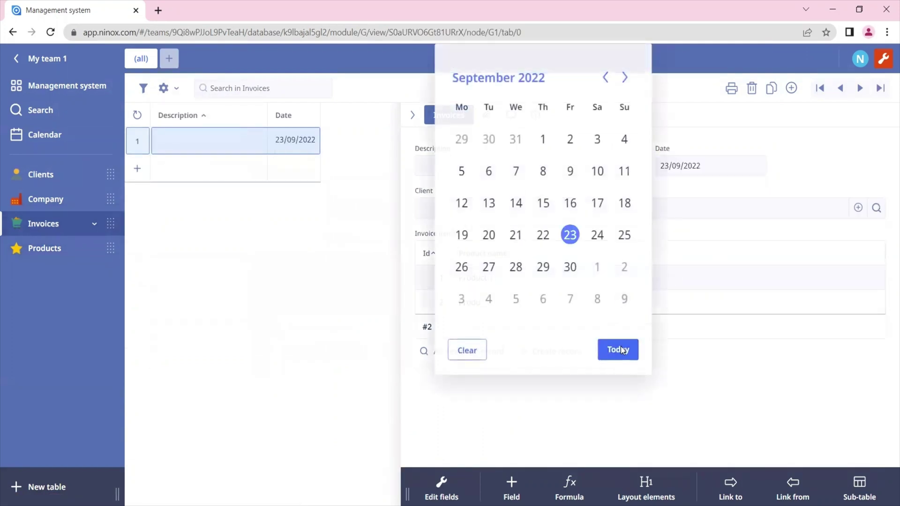
click(74, 256)
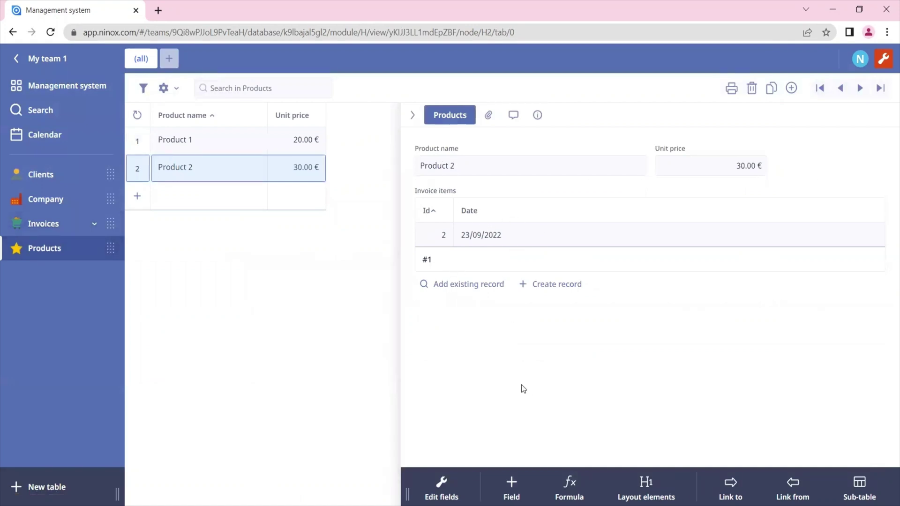
click(73, 233)
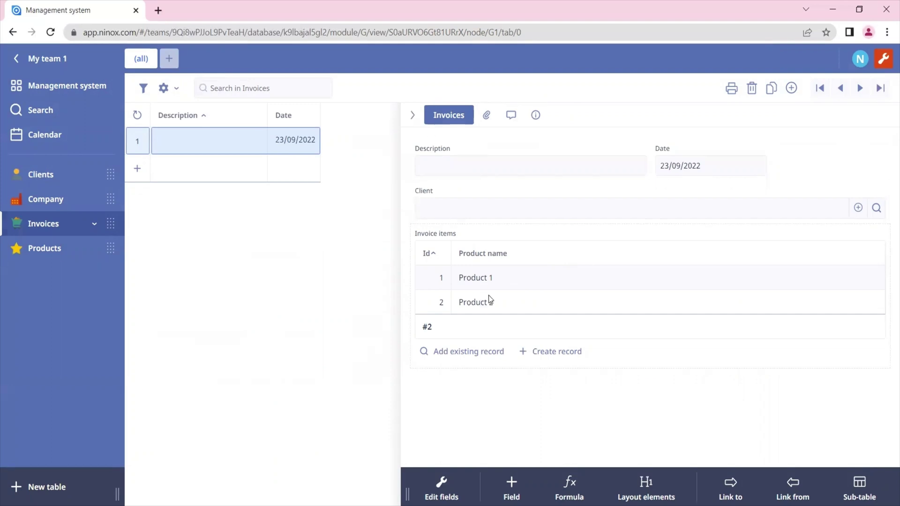
Step: Add Unit price and Qty number fields to the Product 1 invoice item
click(488, 279)
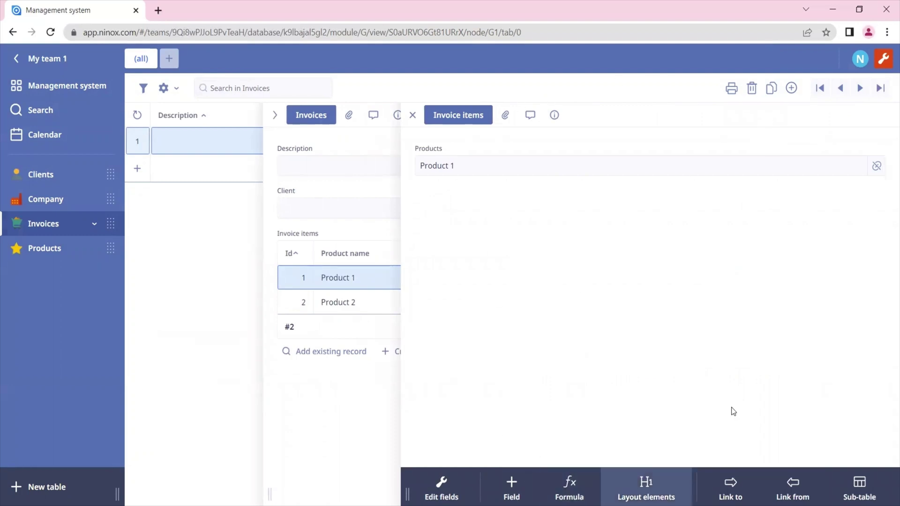
click(518, 485)
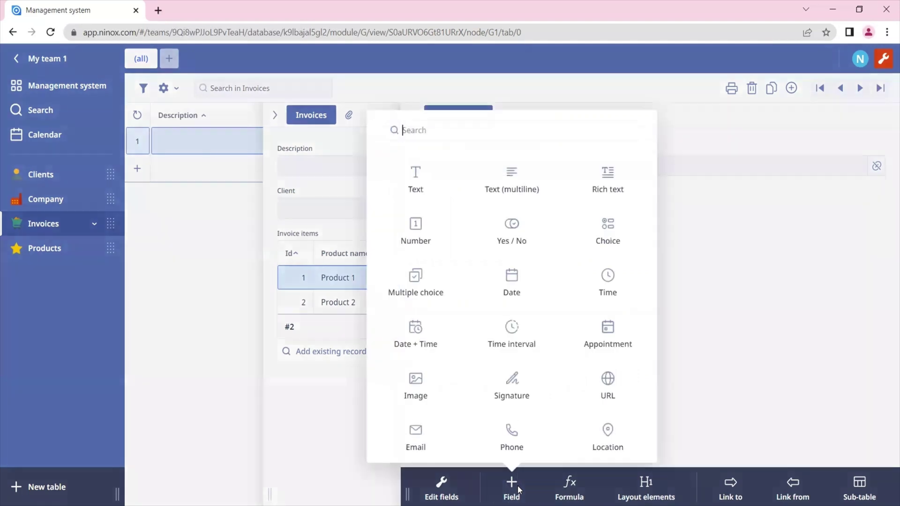
click(412, 241)
text(Unit price)
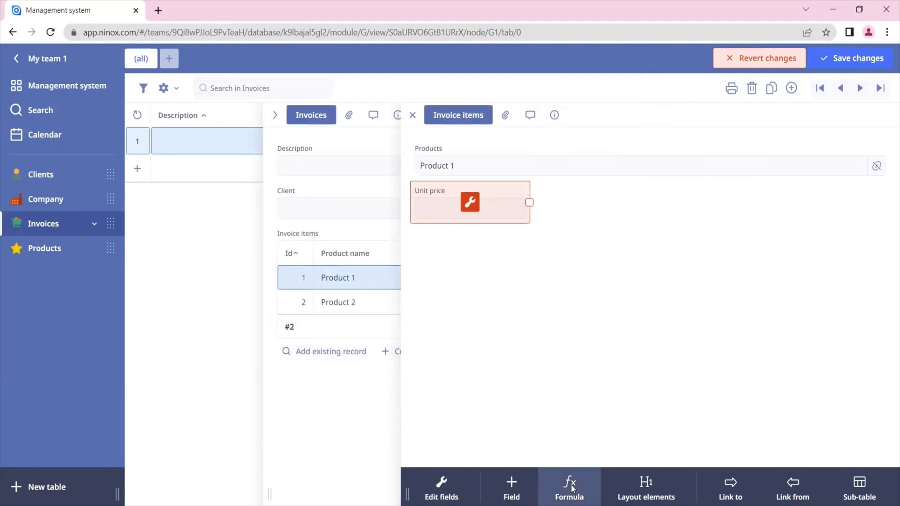
click(516, 485)
click(516, 485)
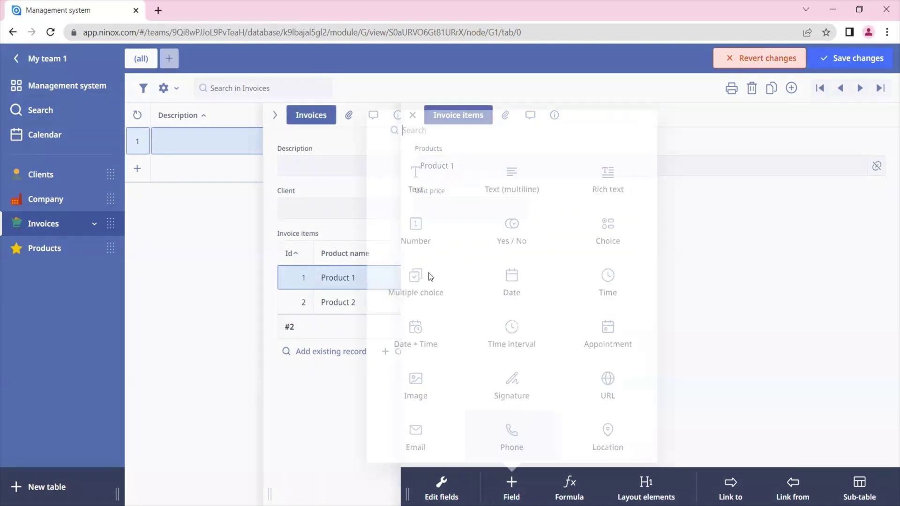
click(419, 238)
text(Qty)
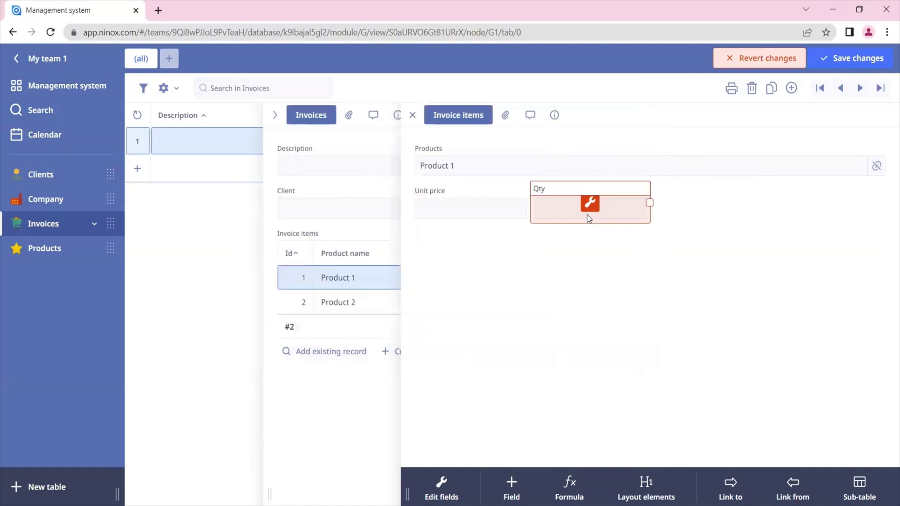
key(Return)
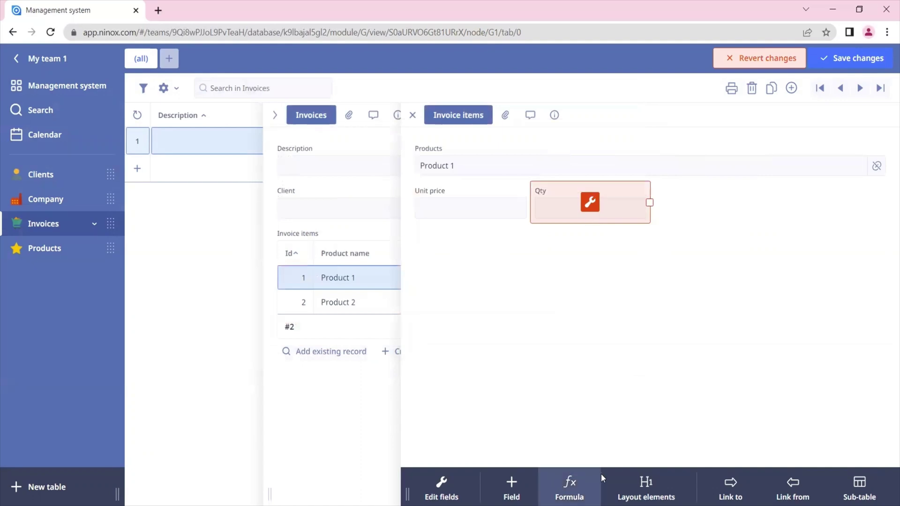
Step: Add a formula field 'Total price' computing Unit price * Qty and save the layout
click(569, 488)
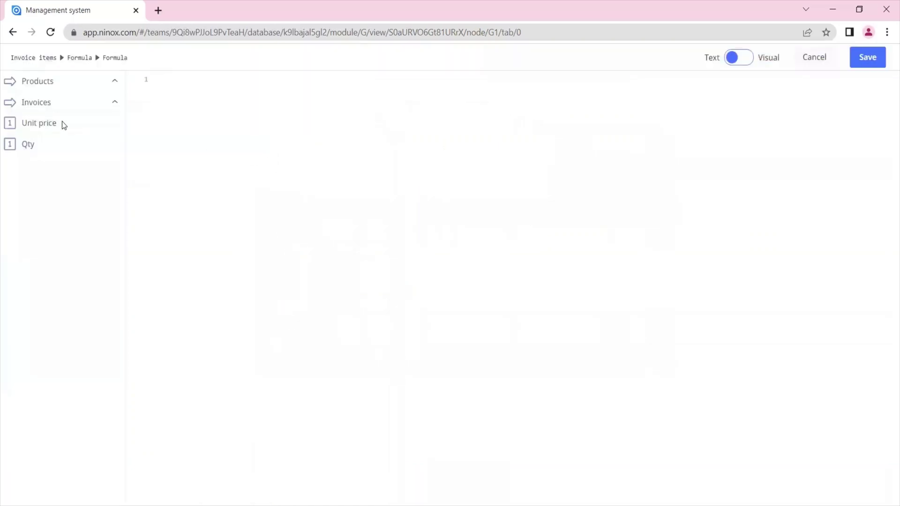
click(63, 125)
click(61, 144)
click(867, 57)
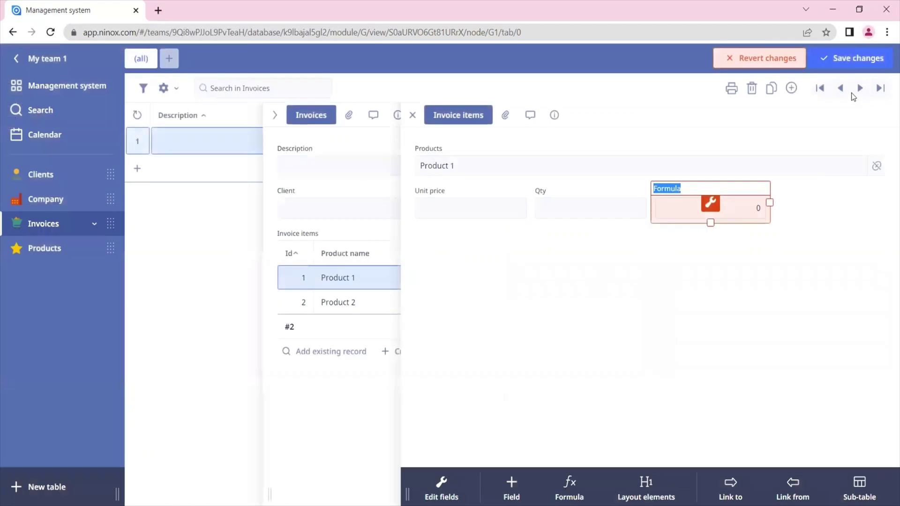
double_click(685, 190)
text(Total pr)
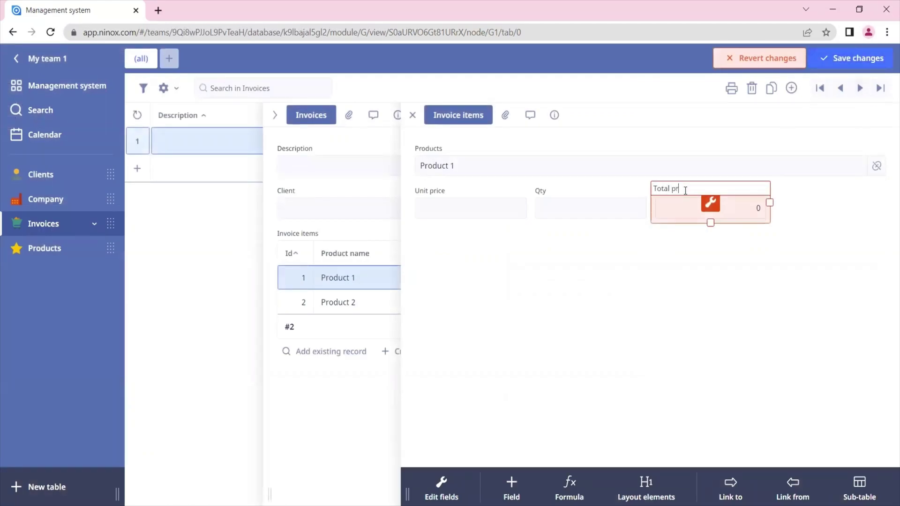
text(ice)
click(775, 298)
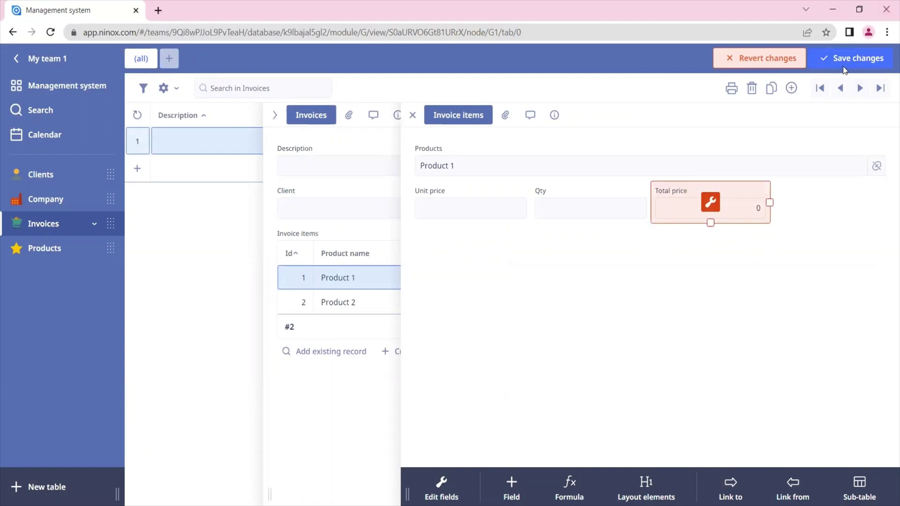
click(843, 68)
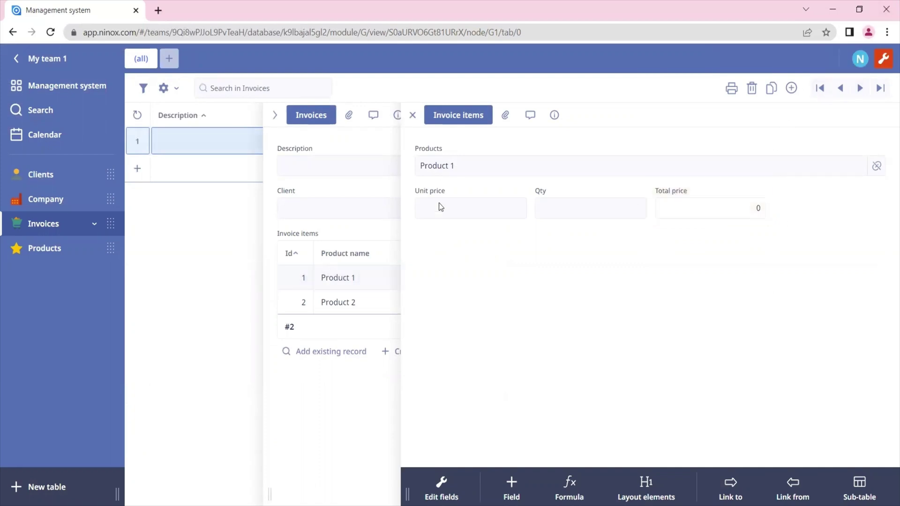
Step: Check Product 1's price and begin entering it as the item's unit price
click(465, 167)
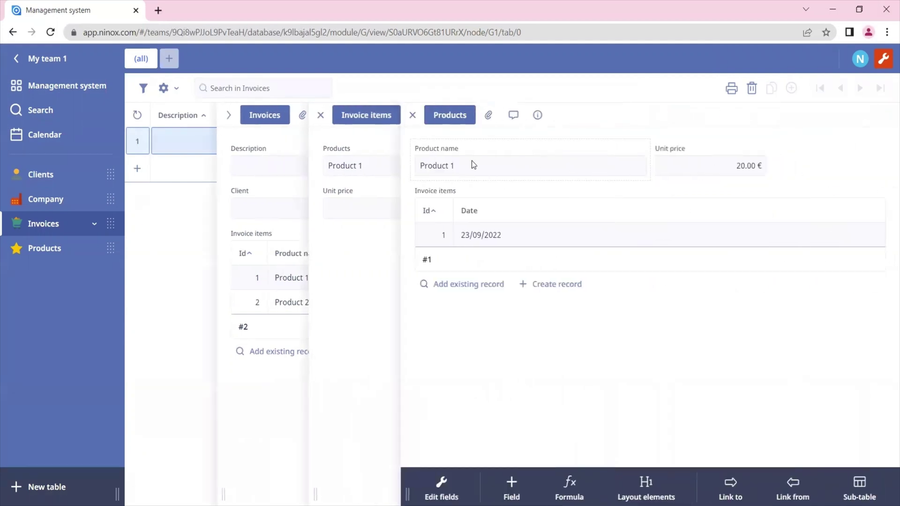
click(412, 115)
click(448, 209)
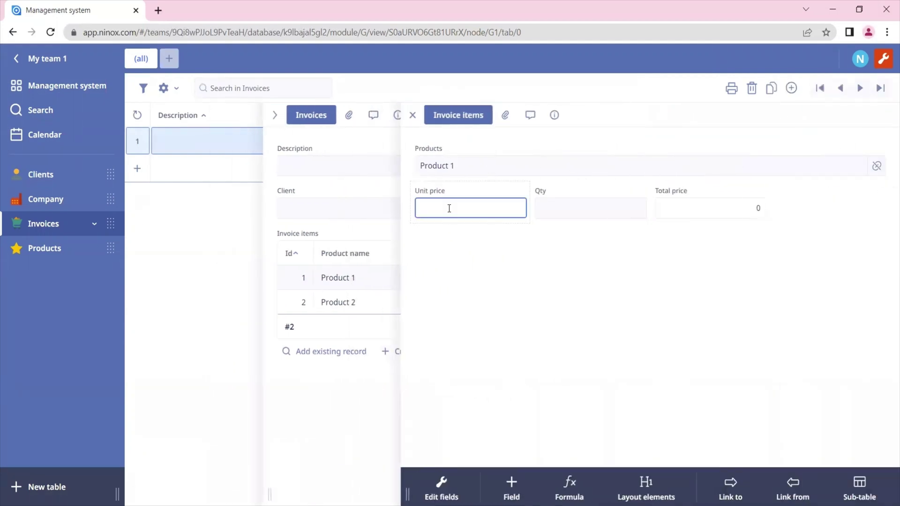
Step: Give Product 1's invoice item unit price 20 and quantity 3, totalling 60
text(20)
click(605, 290)
click(591, 209)
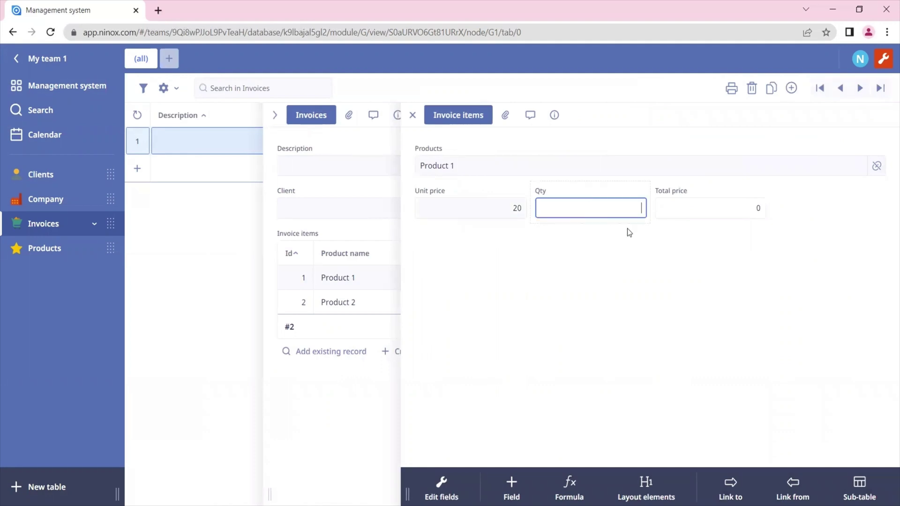
text(3)
click(637, 263)
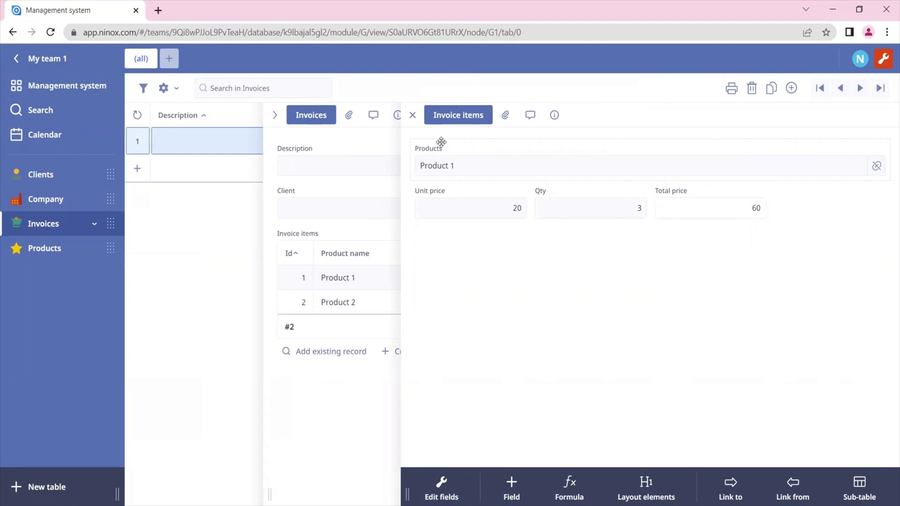
click(402, 309)
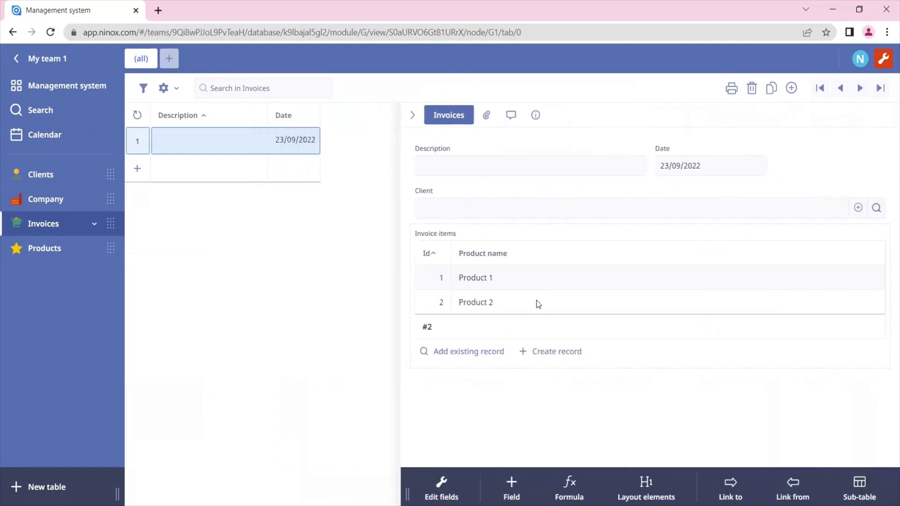
Step: Give Product 2's invoice item unit price 30 and quantity 5, totalling 150
click(544, 300)
click(487, 221)
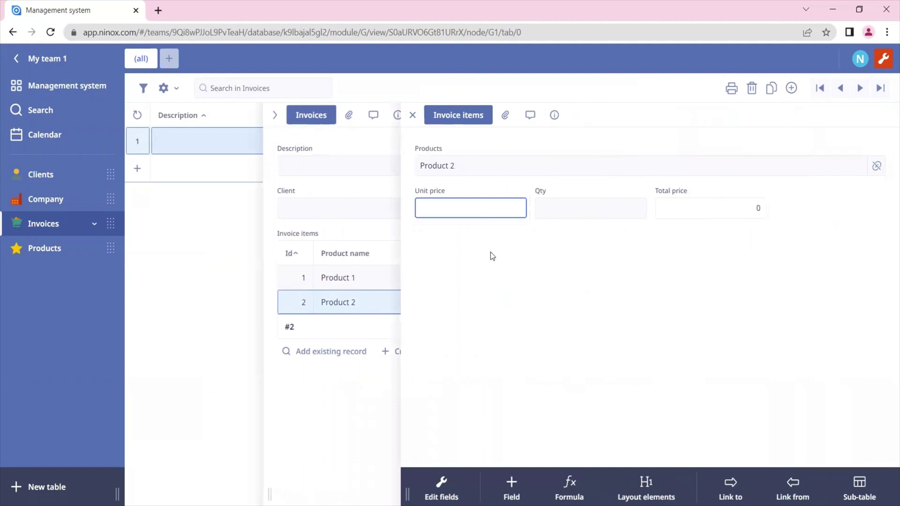
click(503, 168)
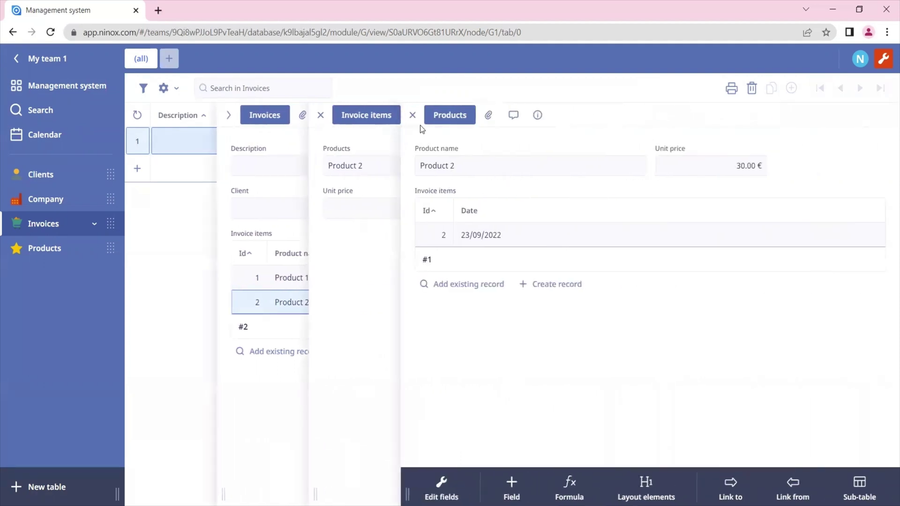
click(398, 208)
click(427, 211)
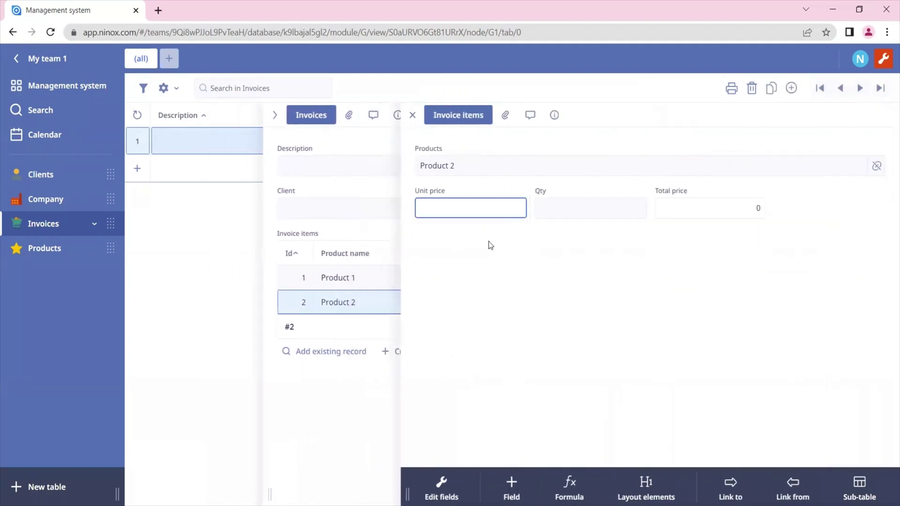
text(30)
click(600, 208)
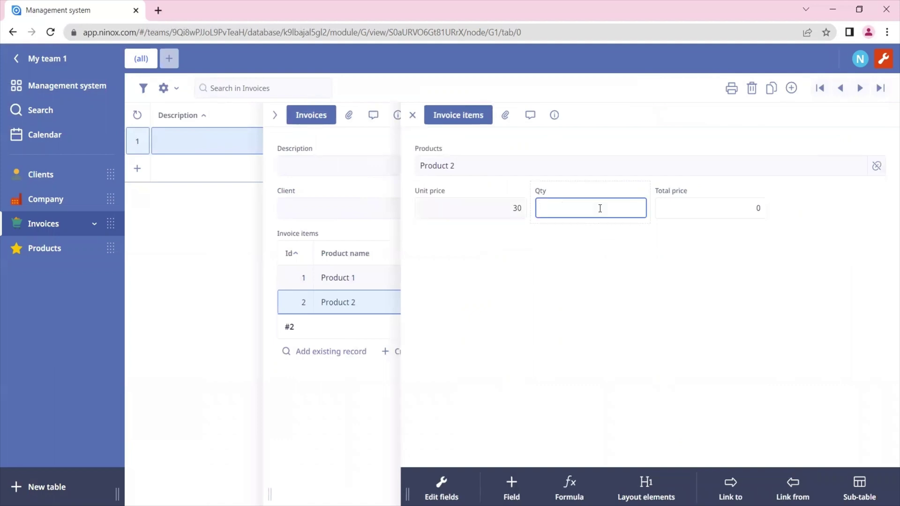
text(5)
key(Return)
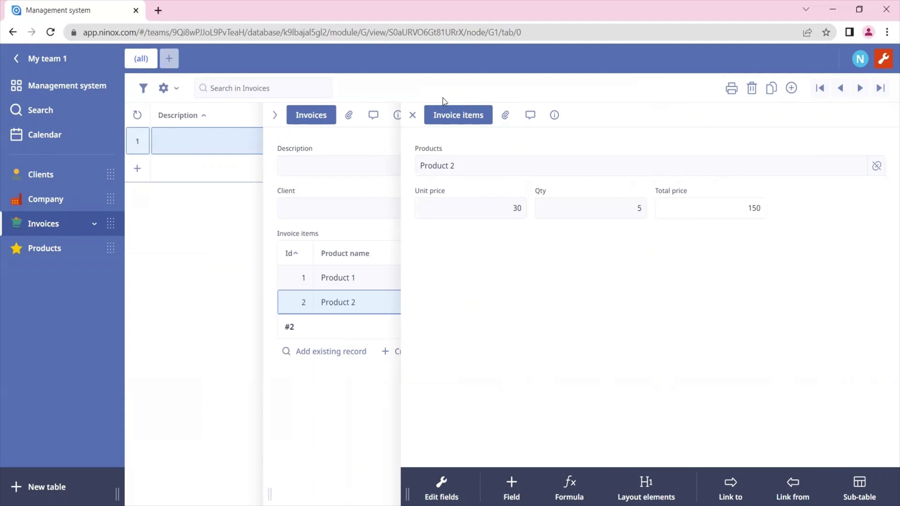
click(412, 116)
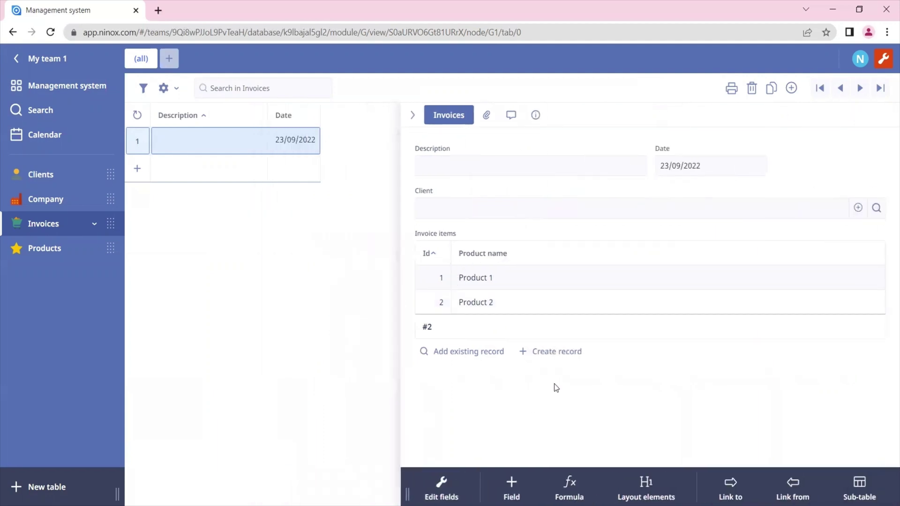
Step: Add Unit price and Qty columns to the Invoice items subtable, narrowing the columns to fit
click(490, 257)
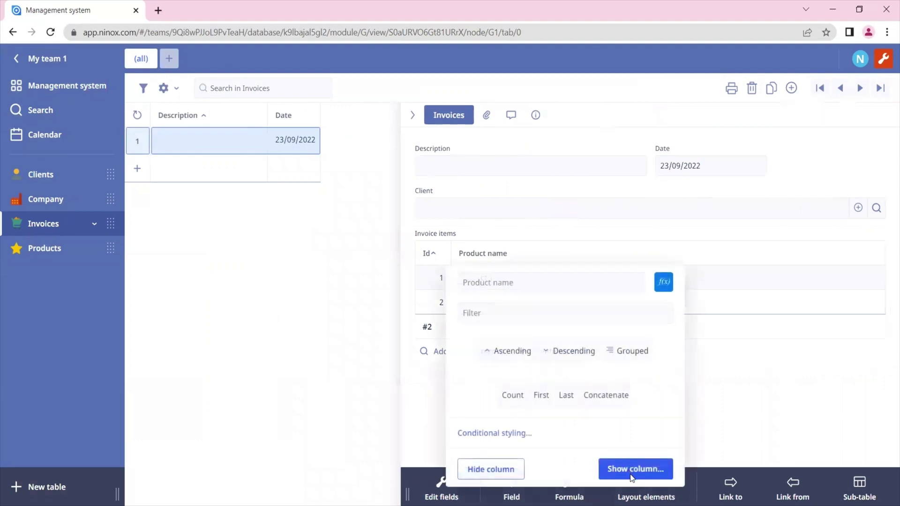
click(631, 474)
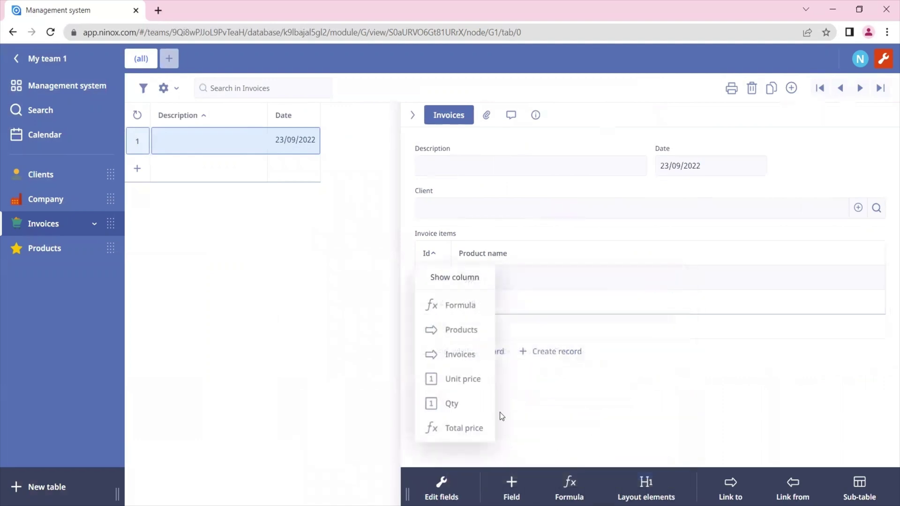
click(468, 379)
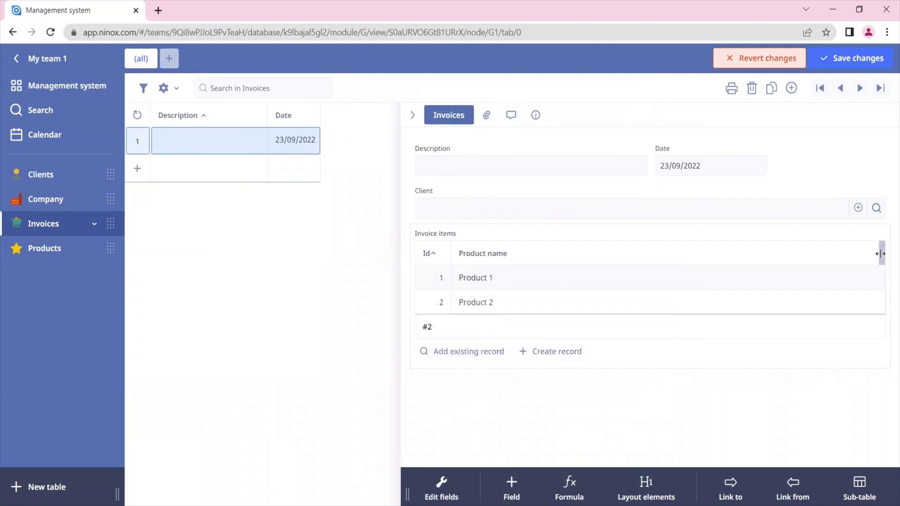
drag(880, 253, 516, 286)
click(658, 253)
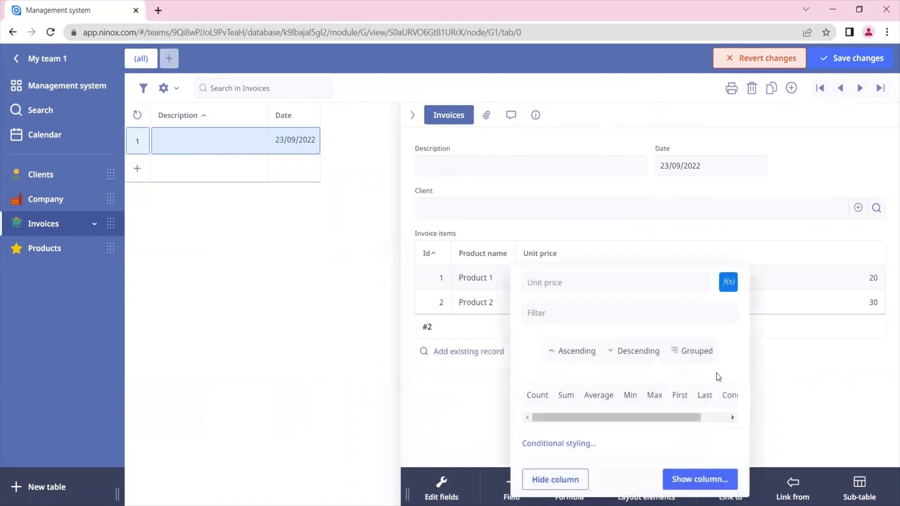
click(719, 472)
click(497, 379)
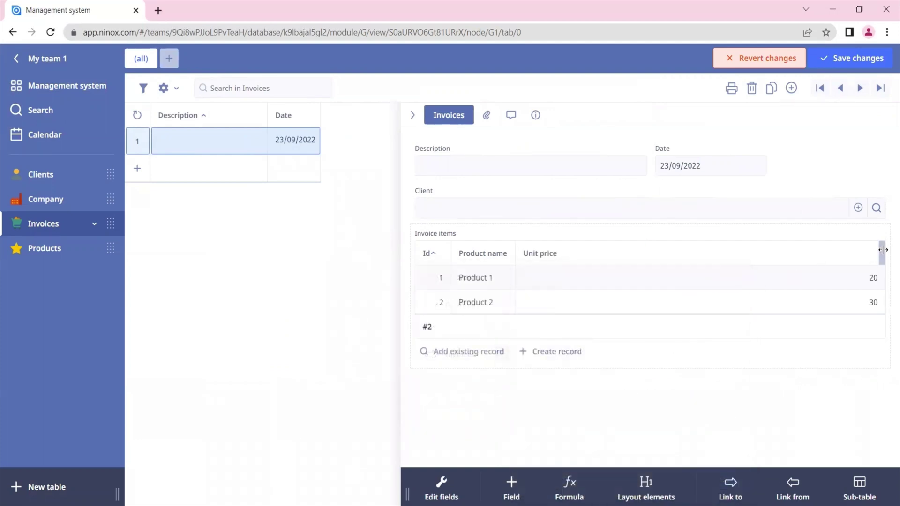
drag(878, 253, 565, 284)
Step: Add the Total price column beside Qty and save the subtable layout
click(604, 254)
click(754, 478)
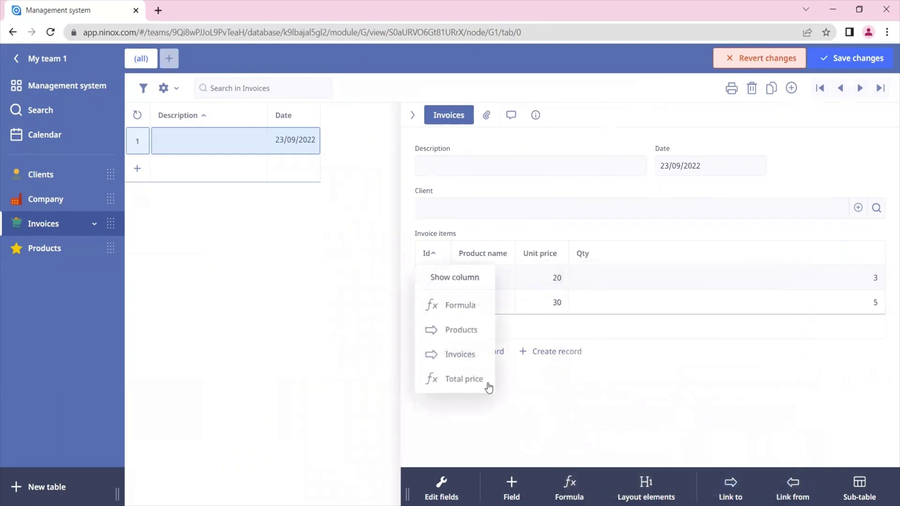
click(486, 386)
drag(865, 251, 627, 263)
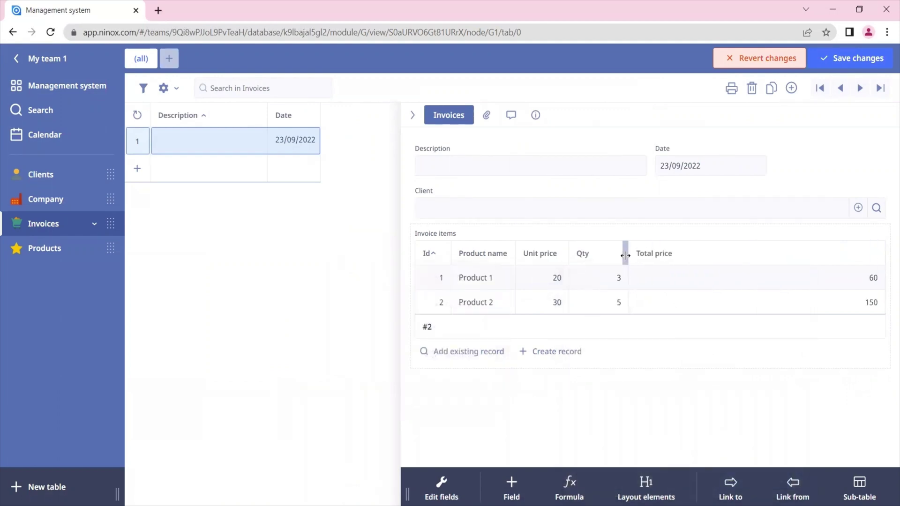
click(853, 59)
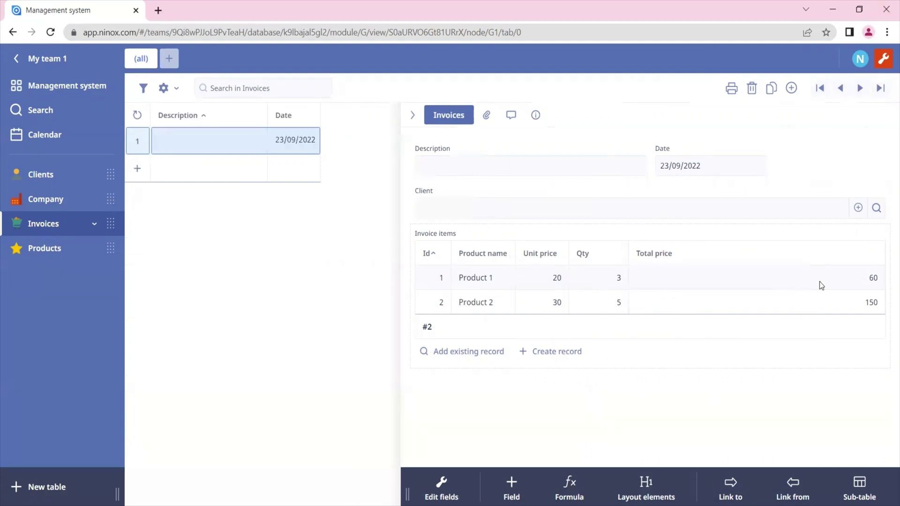
Step: Show a Sum of Σ210 under the Total price column and save the change
click(677, 258)
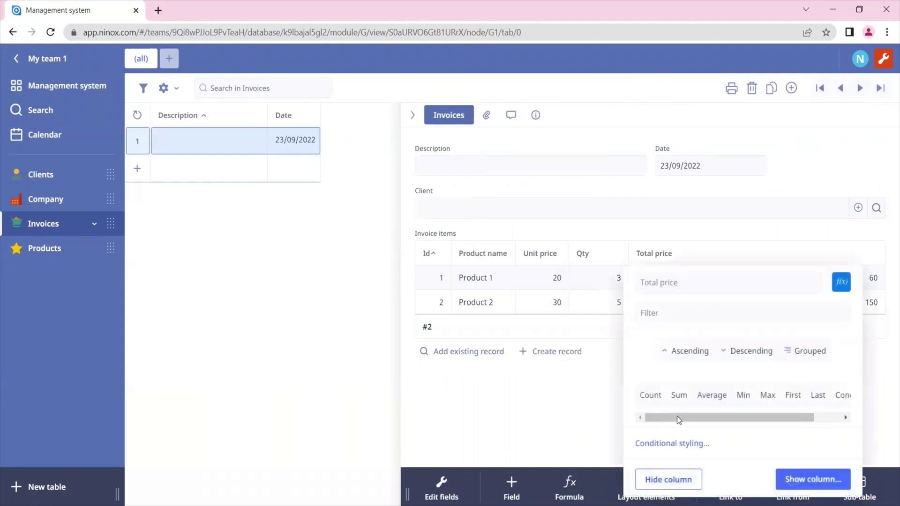
click(679, 396)
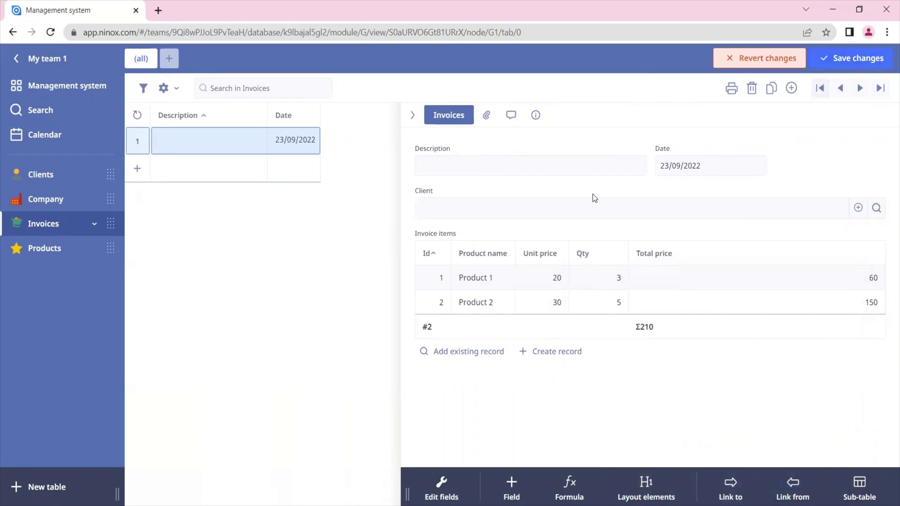
click(852, 58)
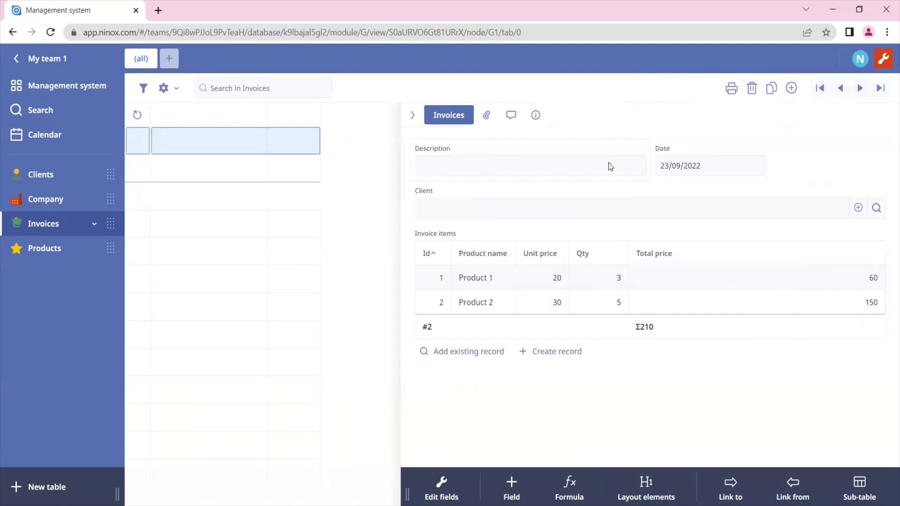
Step: Enter 'Invoice 1' as the invoice description and link the invoice to Client1
click(489, 166)
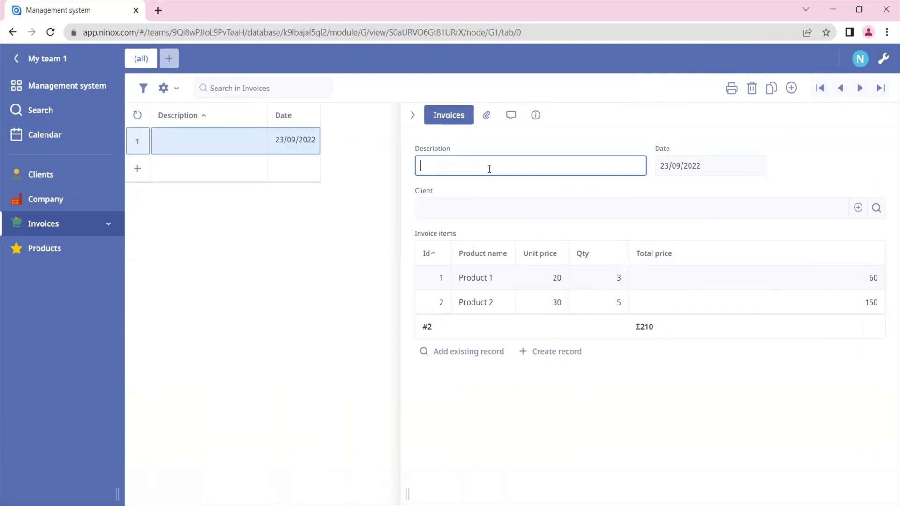
text(Invoice 1)
click(527, 214)
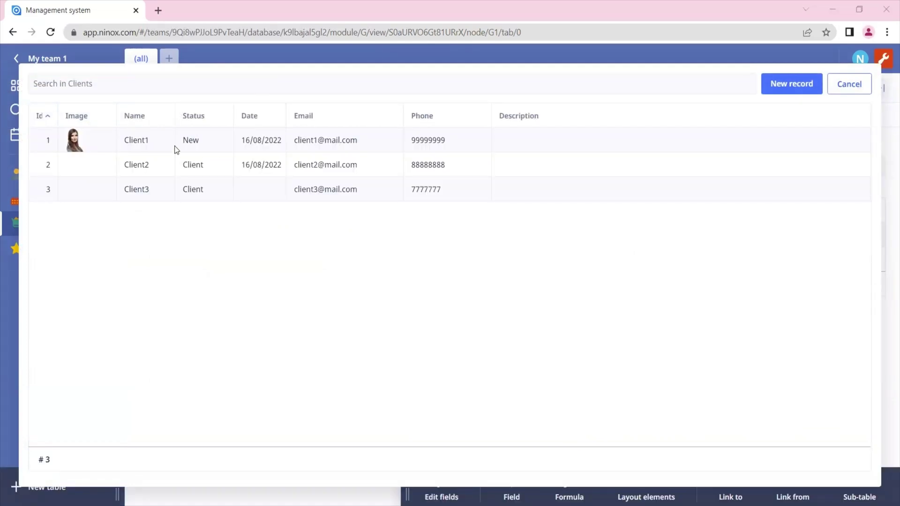
click(176, 146)
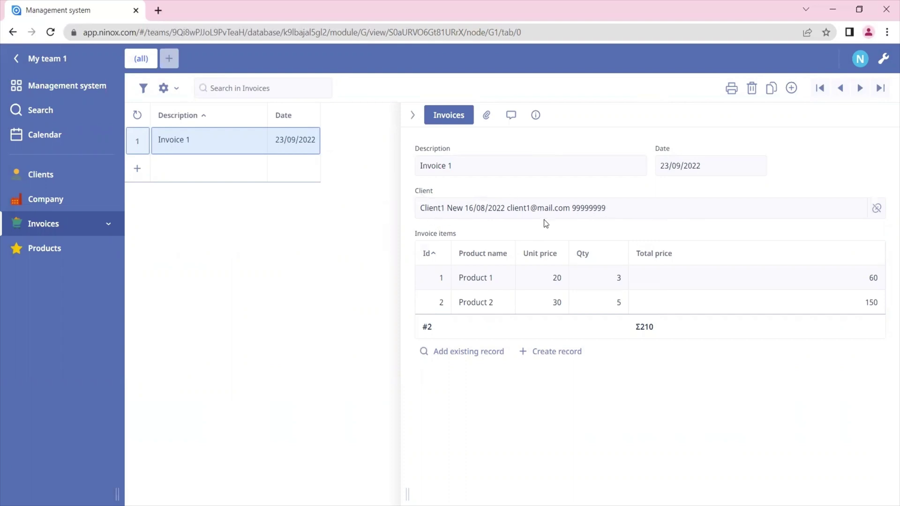
click(884, 58)
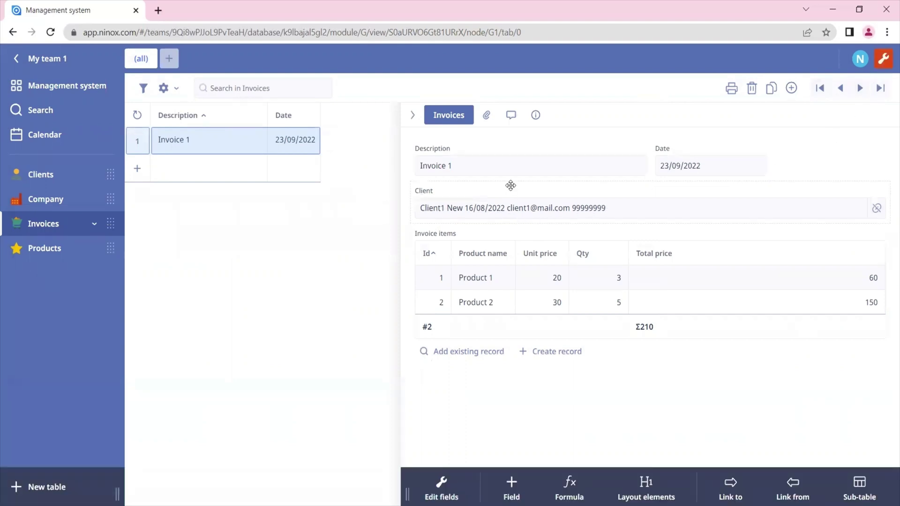
Step: Display the Client field by Name, narrow it to sit beside Date, and save the layout
click(651, 202)
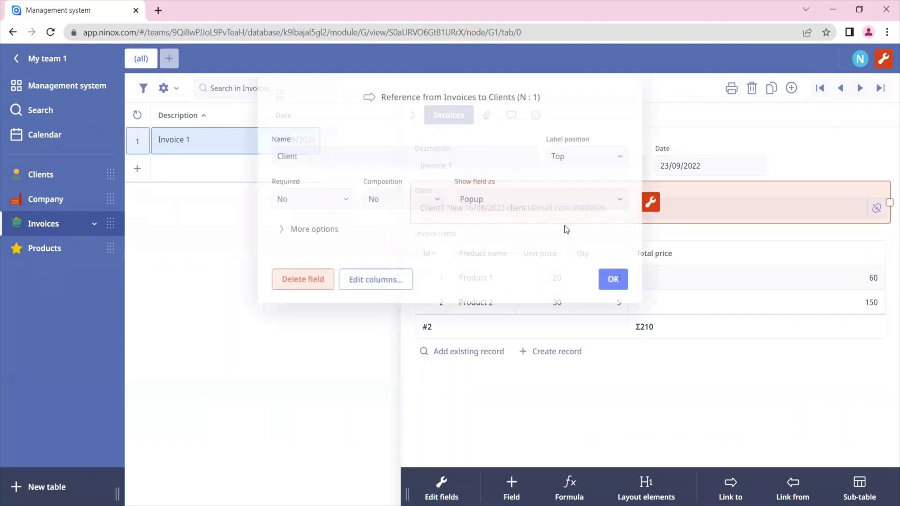
click(336, 228)
click(336, 325)
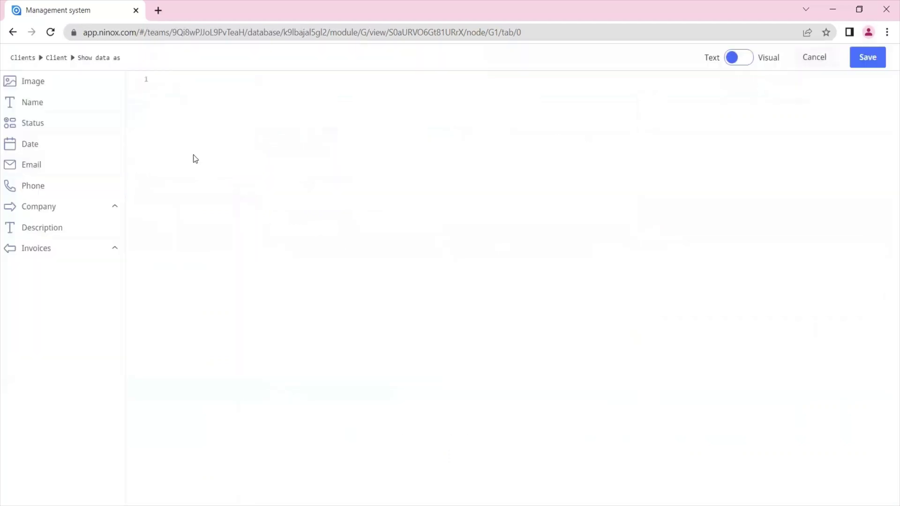
click(91, 109)
click(866, 58)
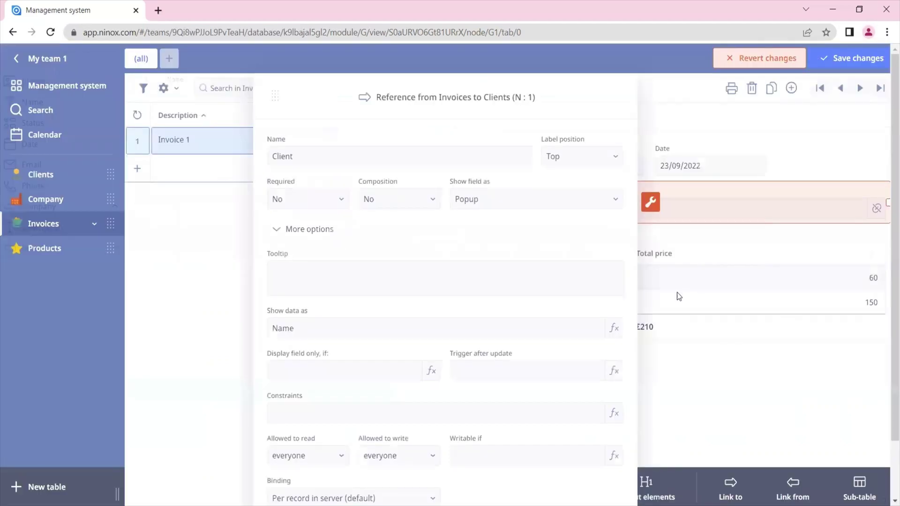
key(Escape)
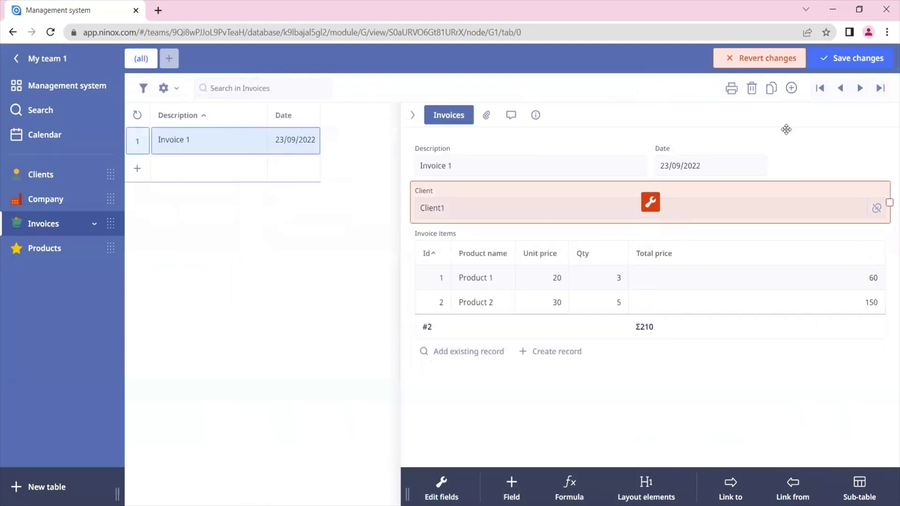
click(863, 57)
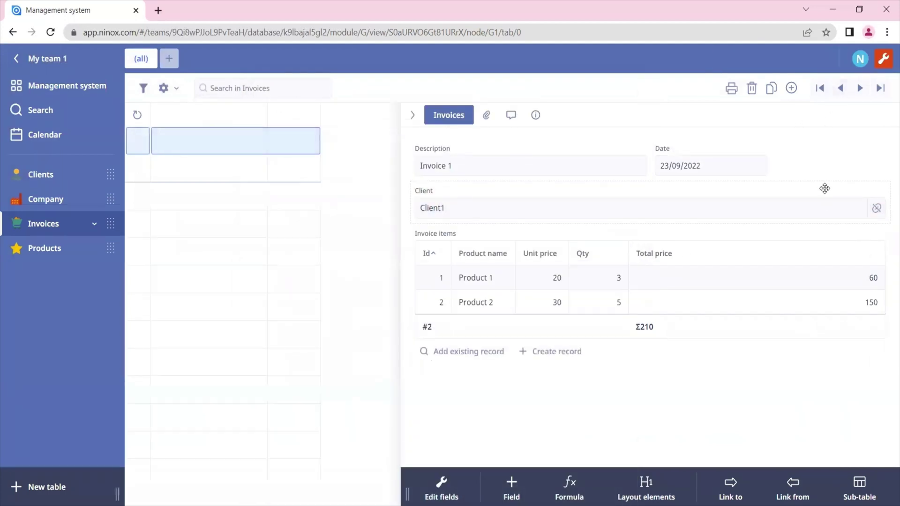
drag(890, 202, 538, 202)
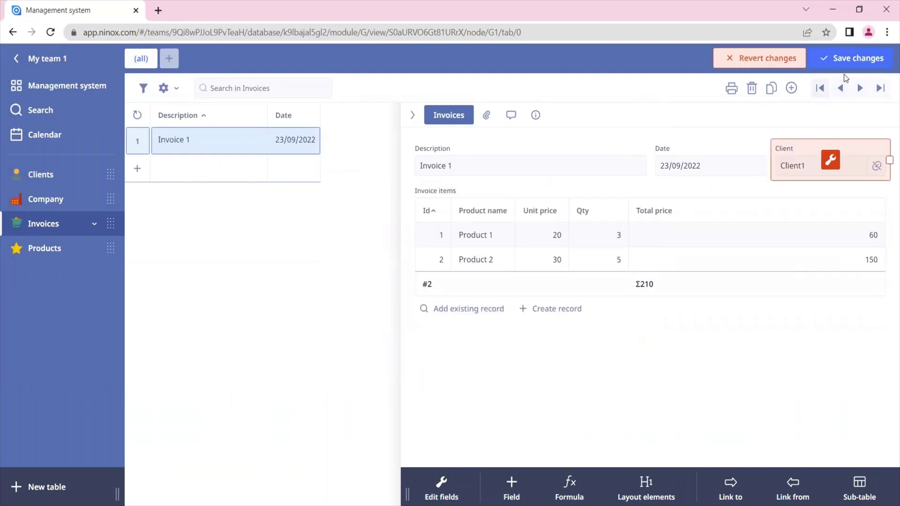
click(850, 58)
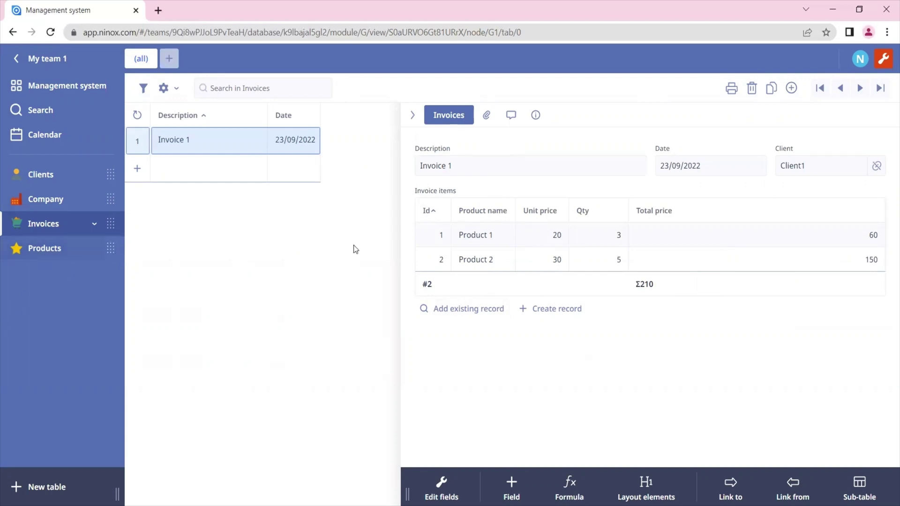
click(494, 236)
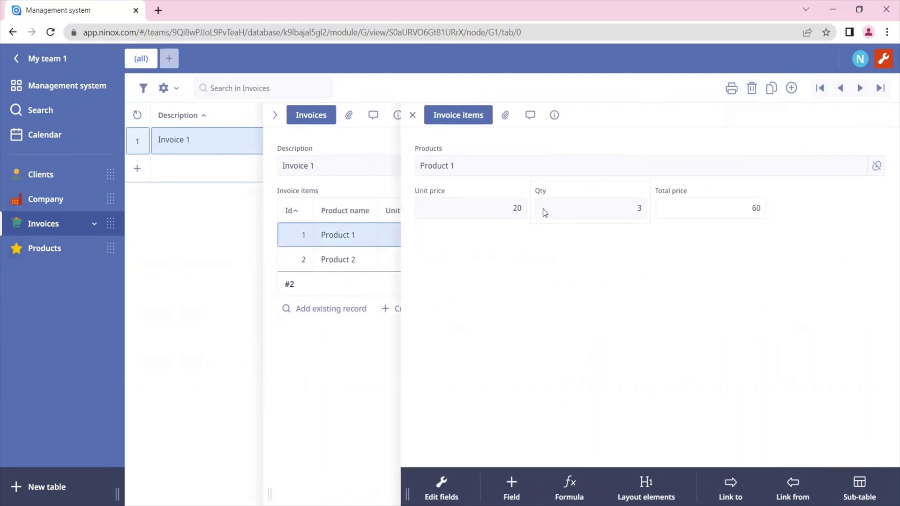
click(413, 115)
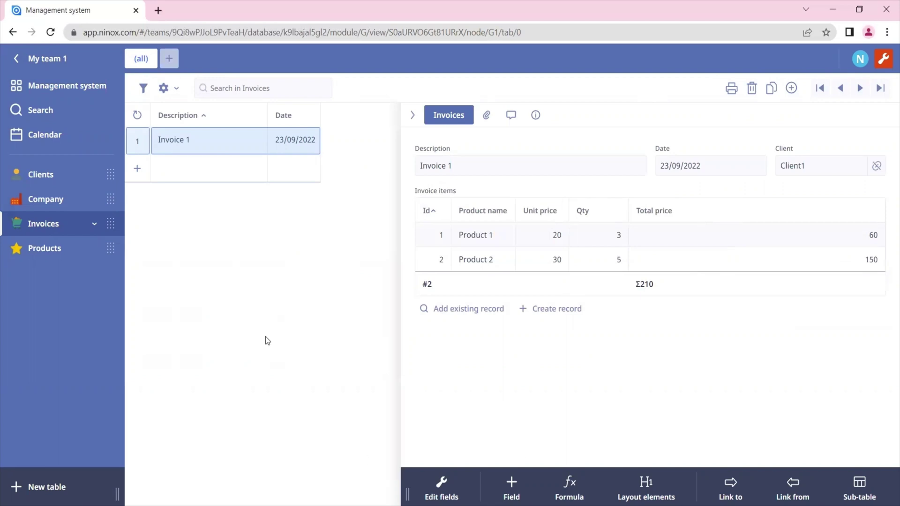
Step: Open the Management system's Data model diagram
click(63, 89)
click(274, 62)
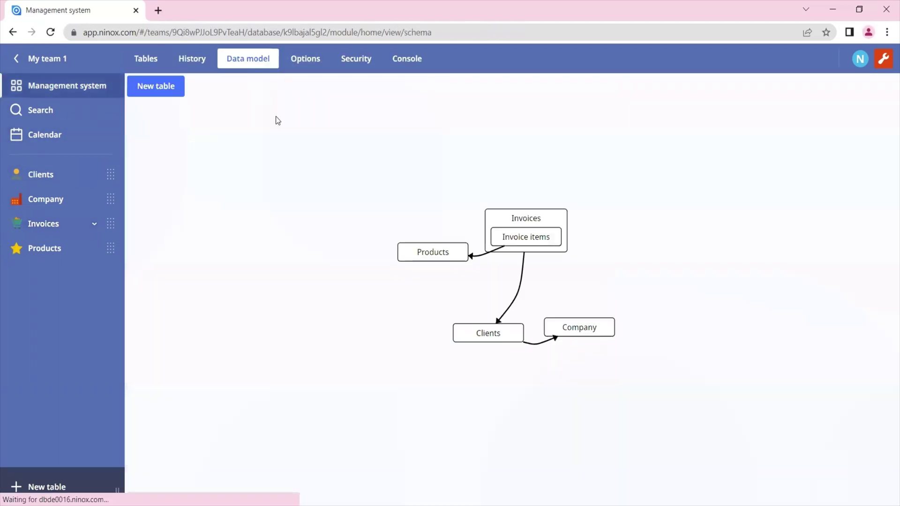